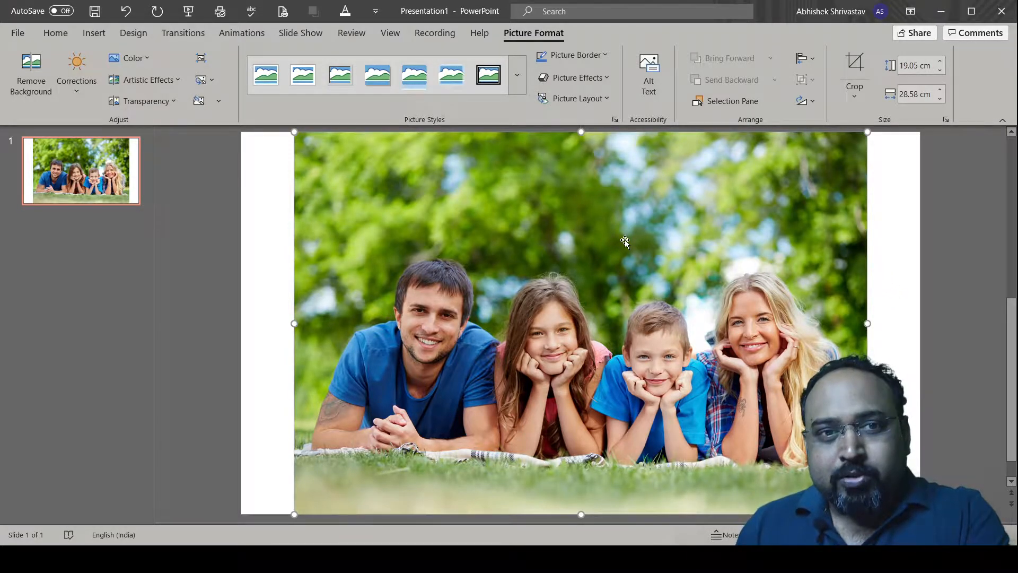
Step: Crop the family picture to the widescreen 16:9 ratio and enlarge it to fill the slide at 19.05 × 33.87 cm
left_click(856, 100)
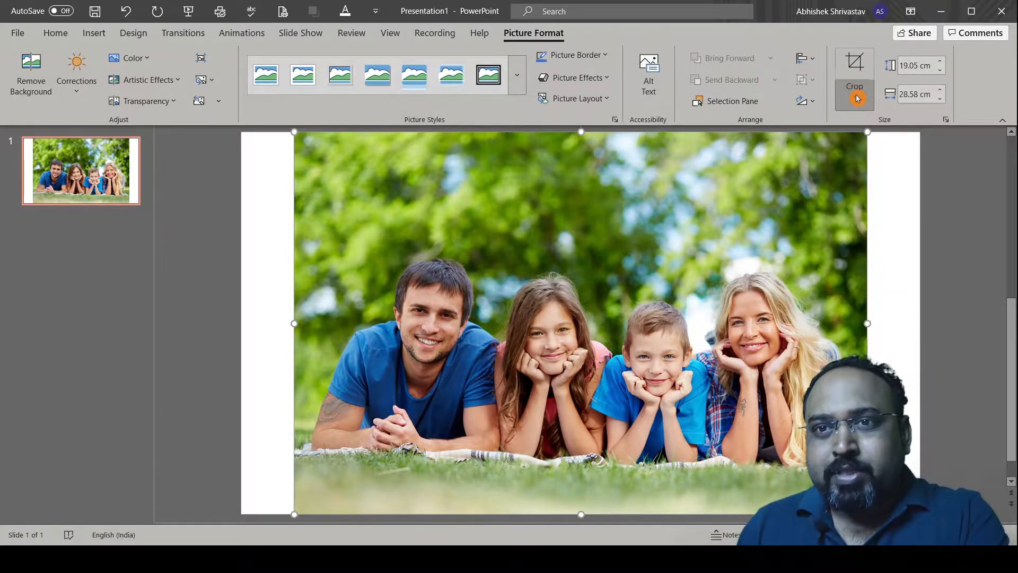
left_click(963, 395)
left_click(256, 276)
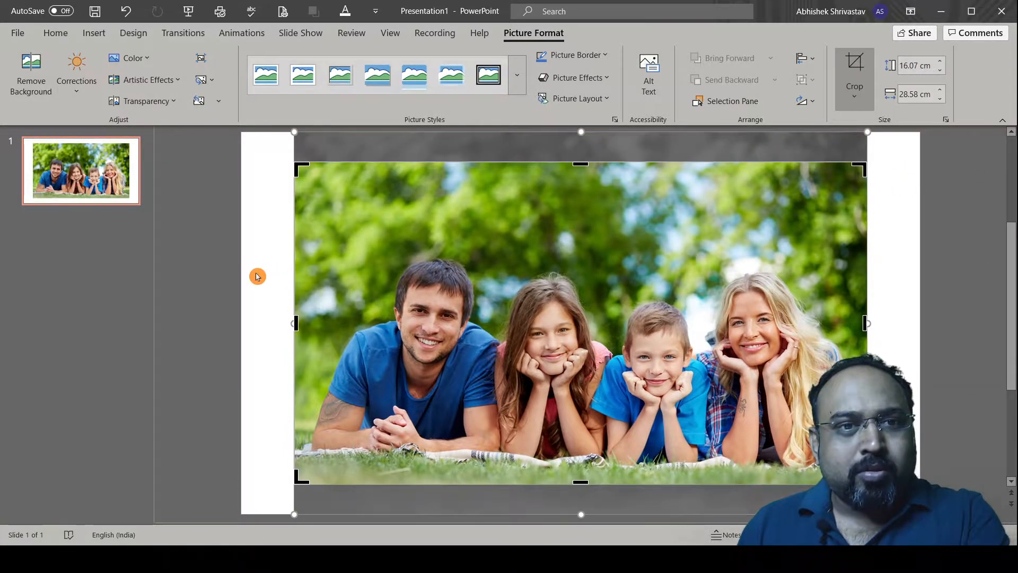
left_click_drag(371, 274, 330, 245)
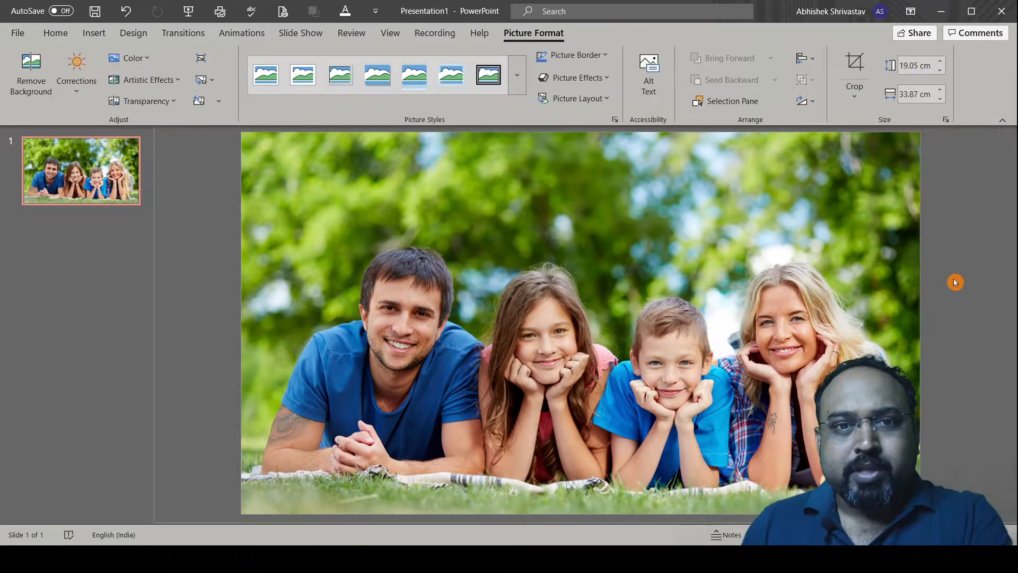
left_click(955, 280)
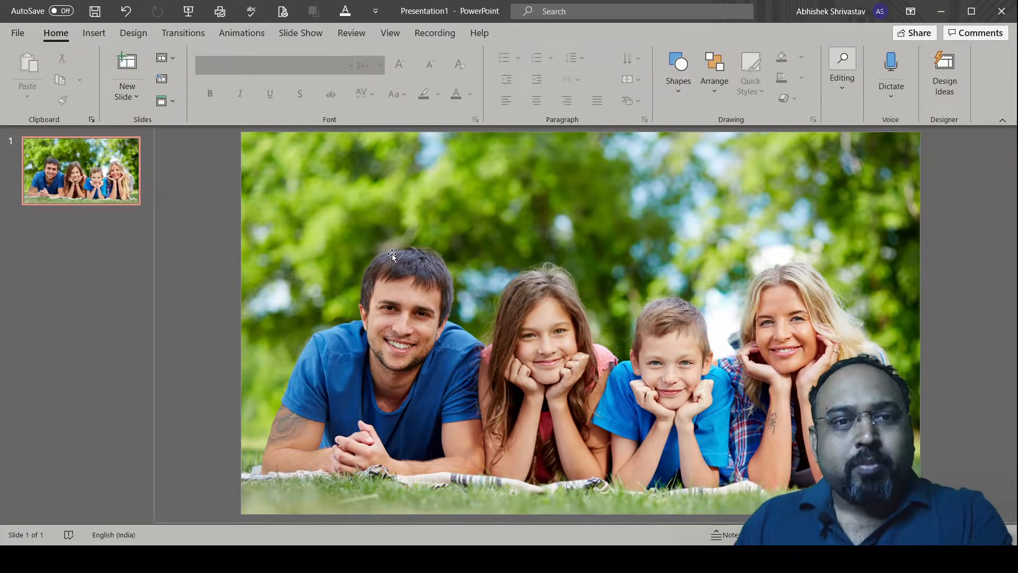
Step: Duplicate slide 1 with the full-slide family picture
left_click(53, 157)
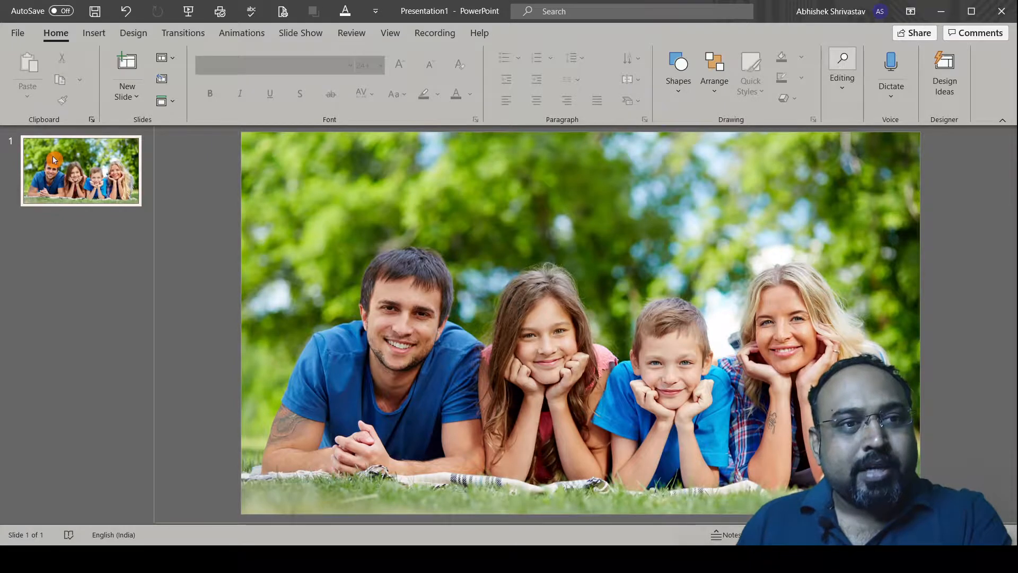
left_click(55, 161)
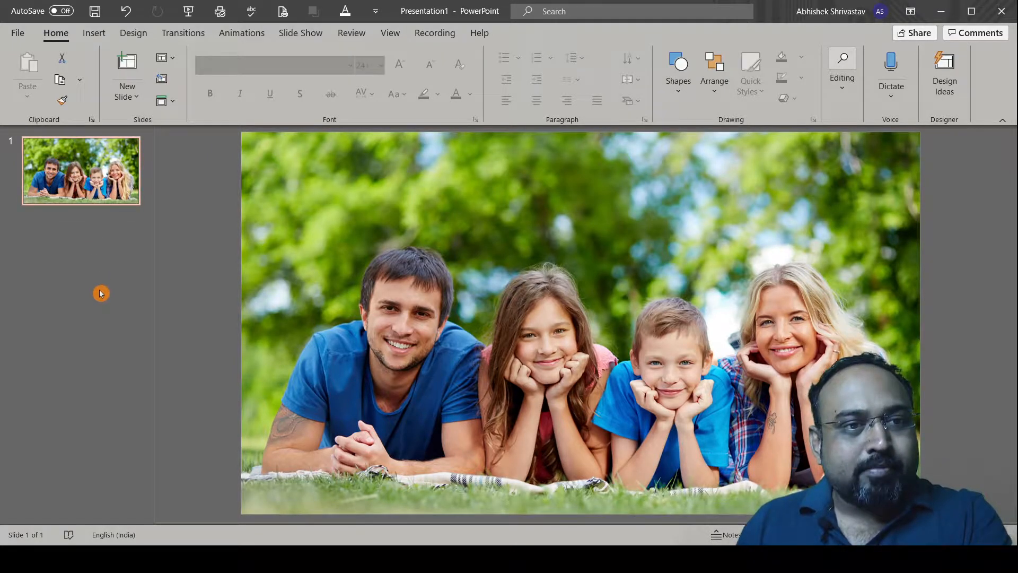
key("ctrl+d")
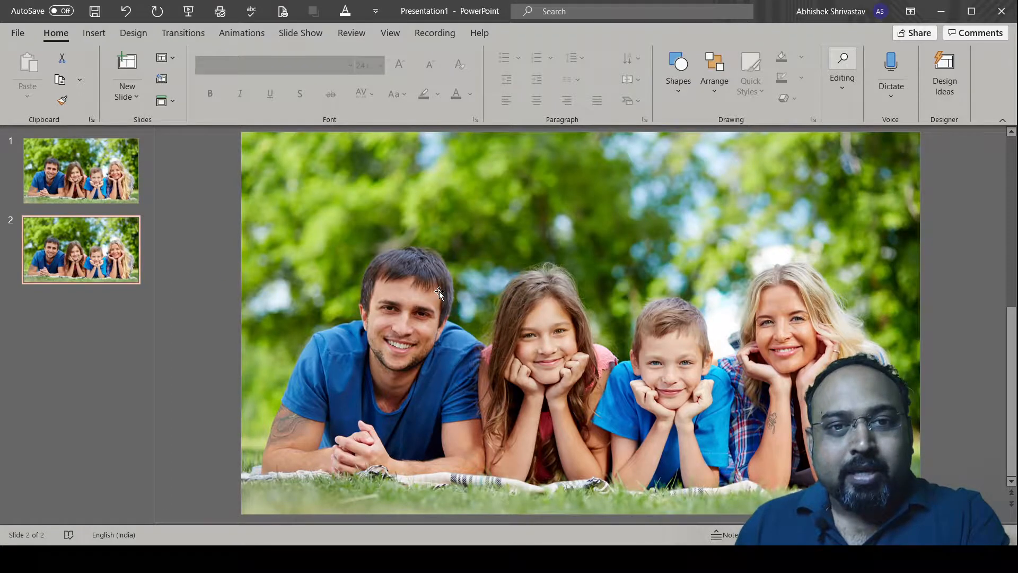
Step: Remove the background from the picture on slide 2, marking the woman's hair, the girl's hair and the blanket edge as areas to keep
left_click(529, 136)
left_click(529, 37)
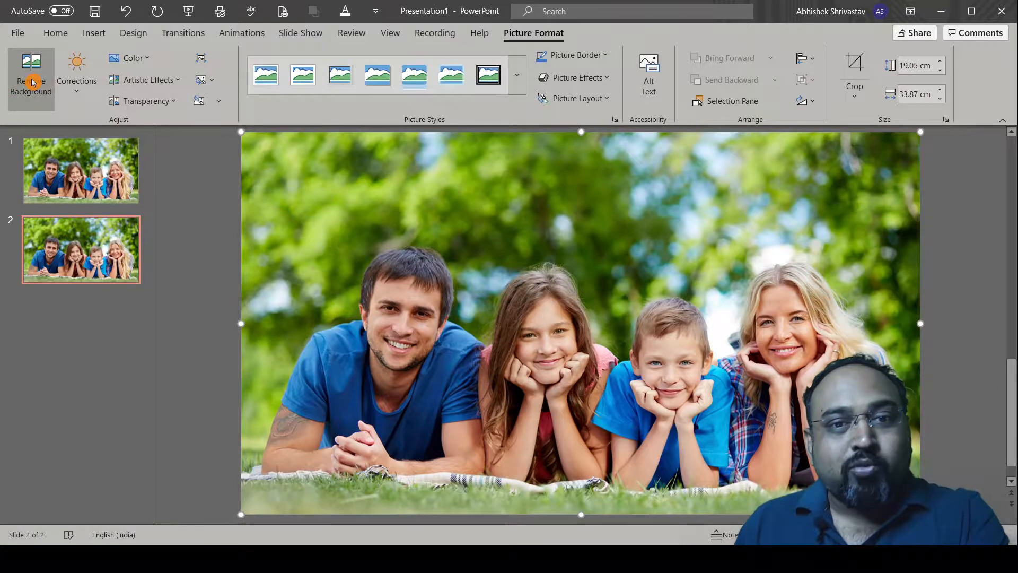
left_click(33, 83)
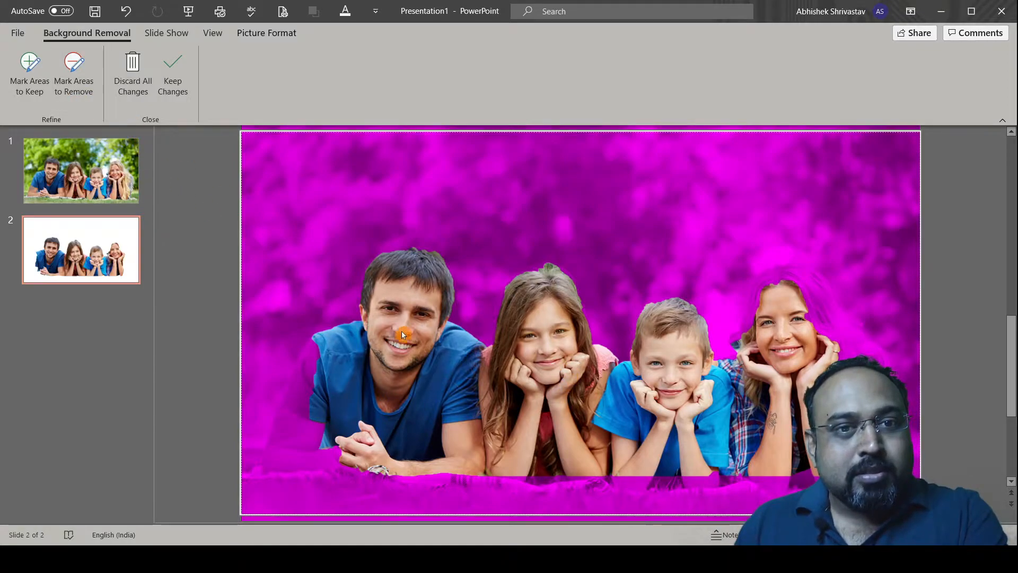
left_click(32, 71)
mouse_move(797, 264)
left_mouse_down()
mouse_move(771, 266)
mouse_move(752, 301)
left_mouse_up()
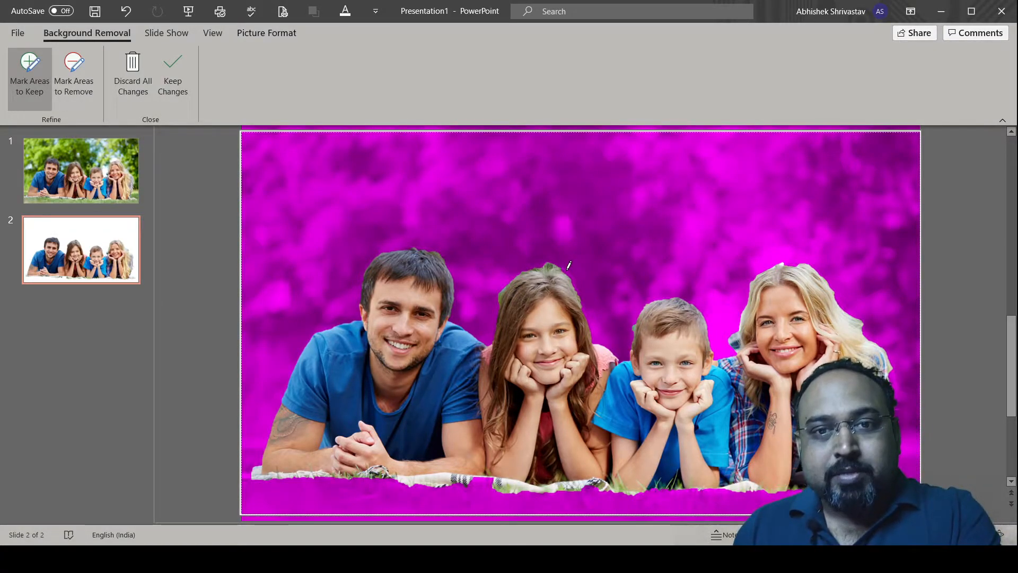
left_click_drag(567, 269, 571, 282)
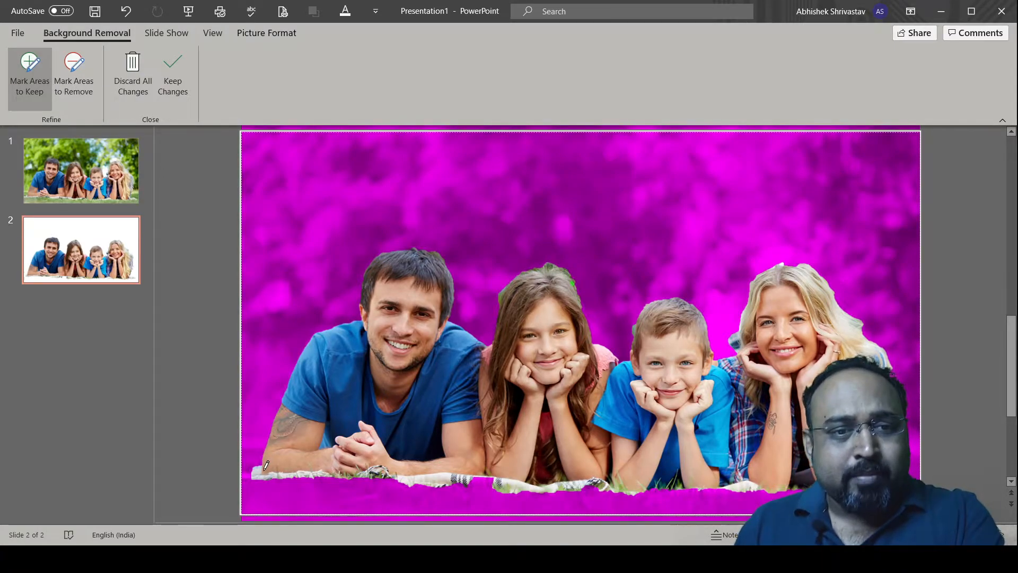
left_click_drag(251, 470, 263, 473)
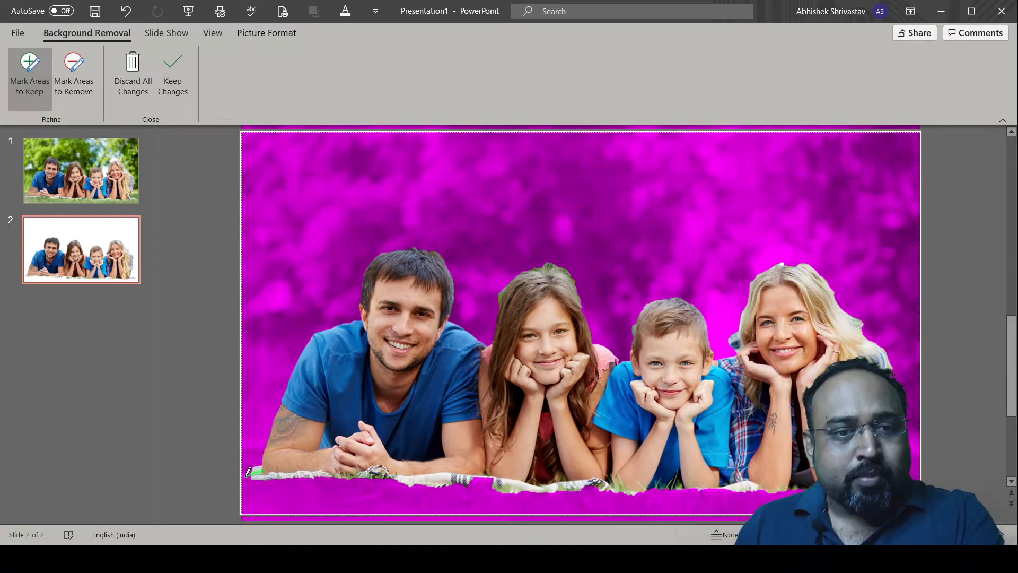
left_click(170, 88)
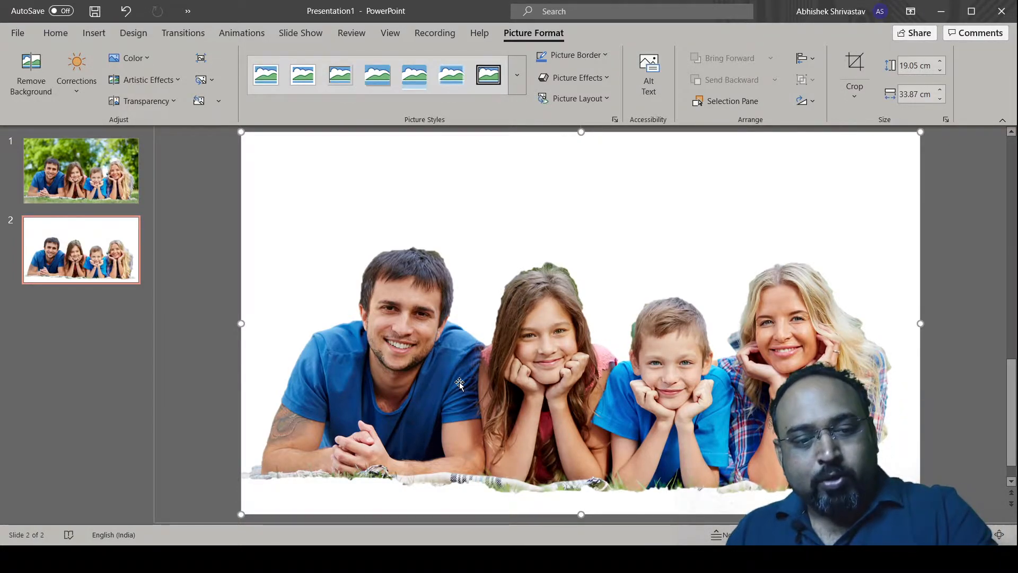
Step: Move the family cutout from slide 2 to slide 1 and align it exactly over the original picture
key("Delete")
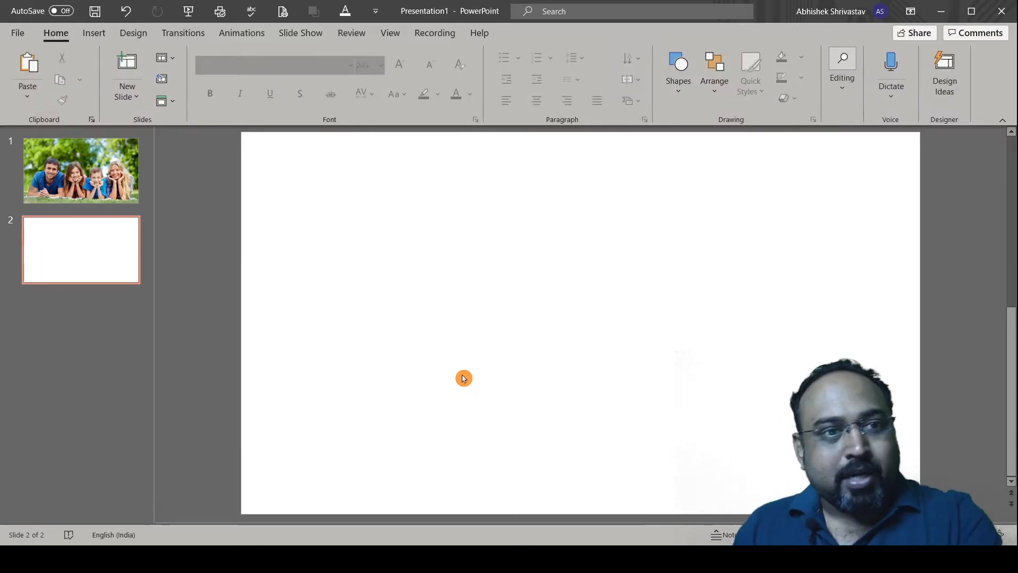
left_click(62, 174)
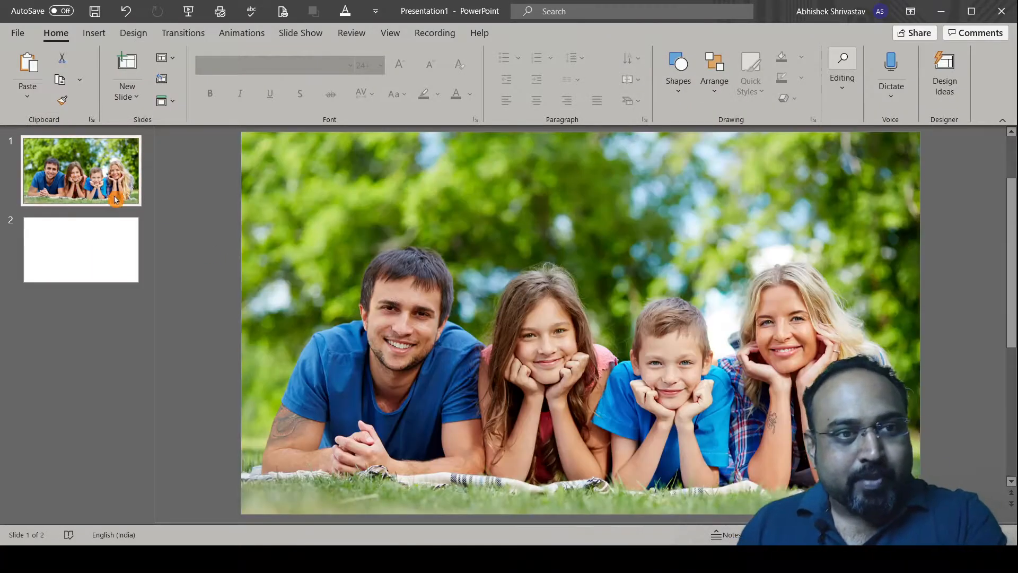
left_click(451, 369)
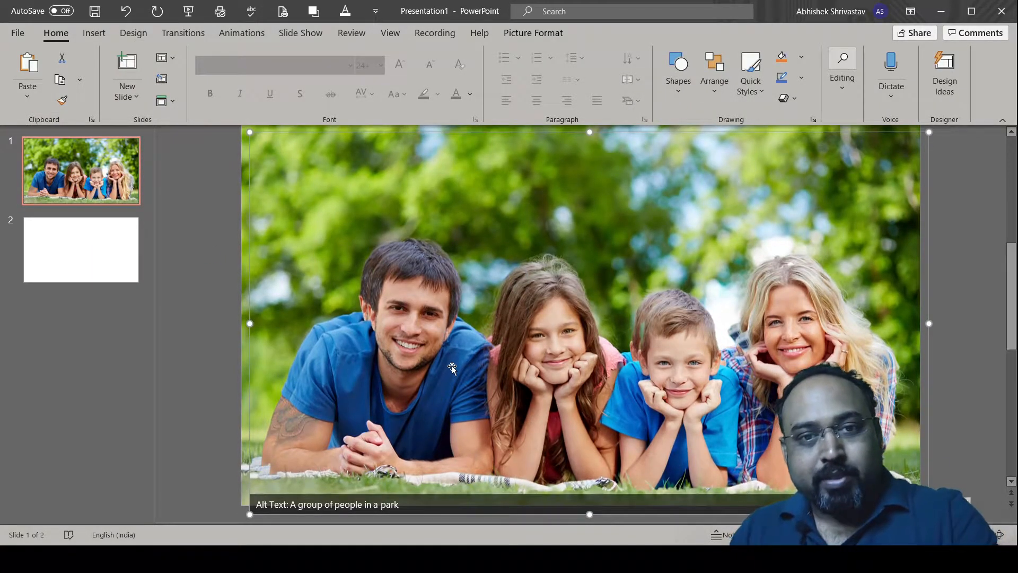
left_click_drag(425, 364, 420, 359)
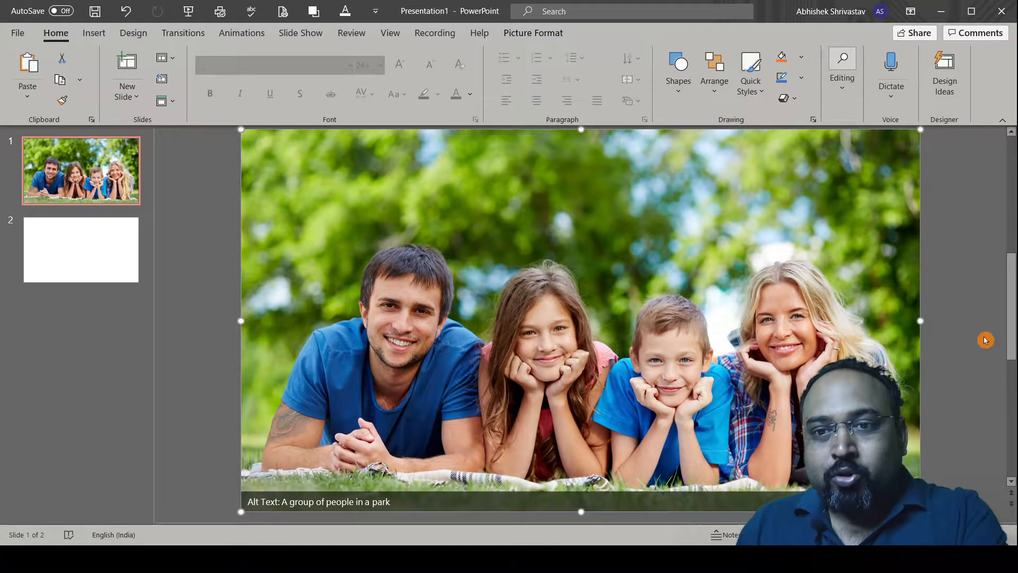
left_click(955, 326)
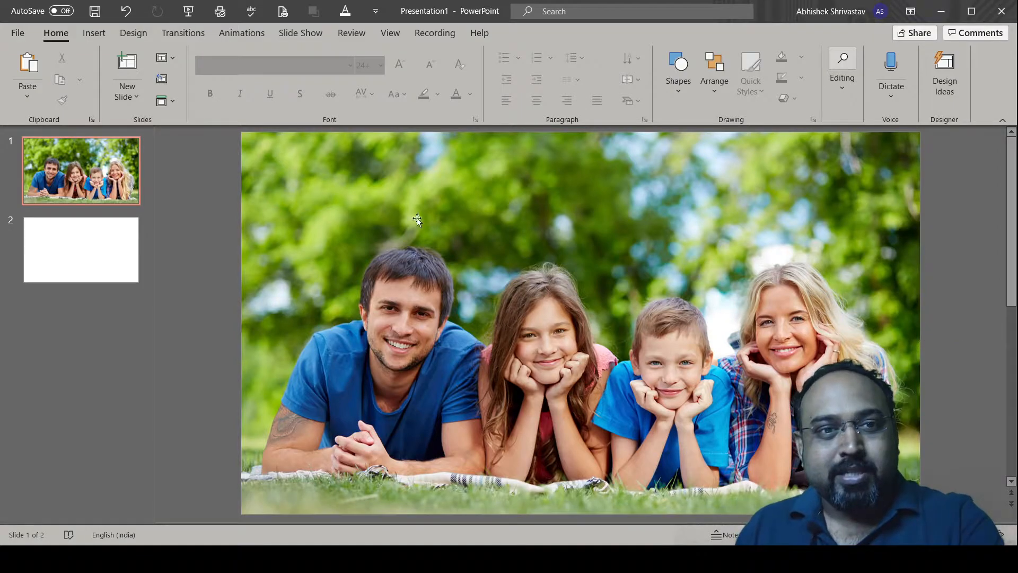
Step: Add a text box reading "FAMILY" on slide 1 and widen it across the whole slide
left_click(95, 34)
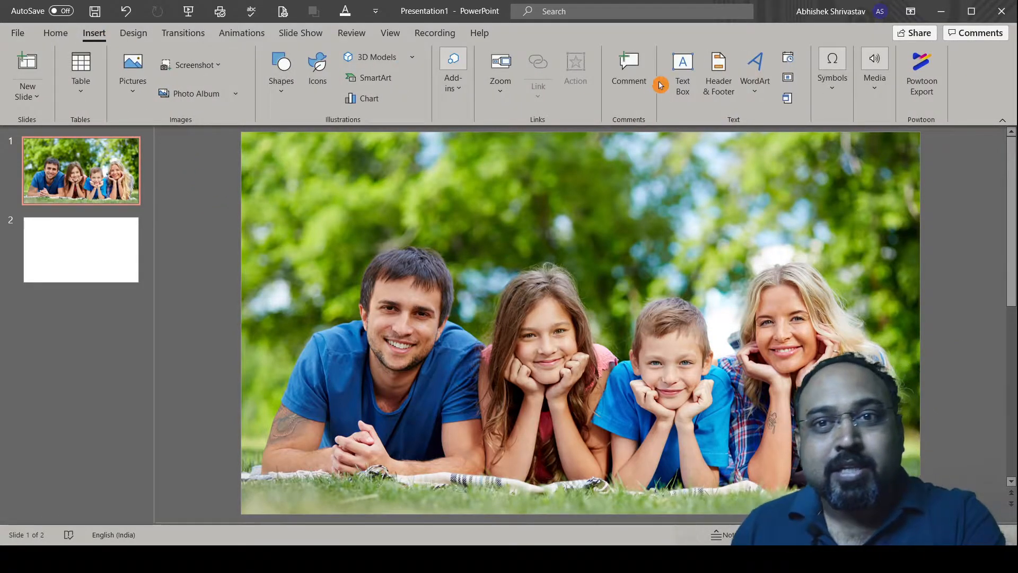
left_click(681, 74)
left_click(203, 267)
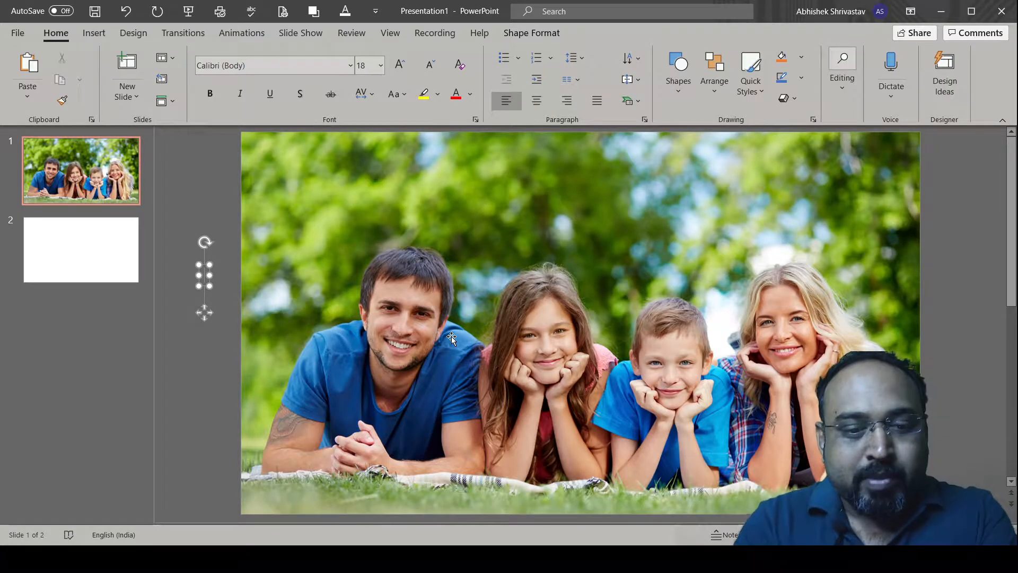
type("FAMILY")
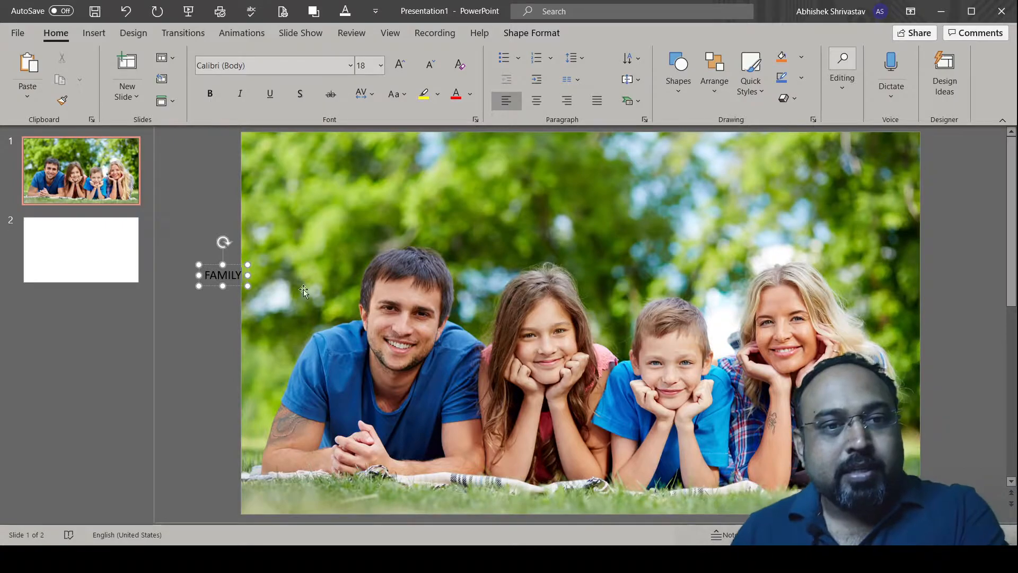
left_click_drag(252, 287, 927, 454)
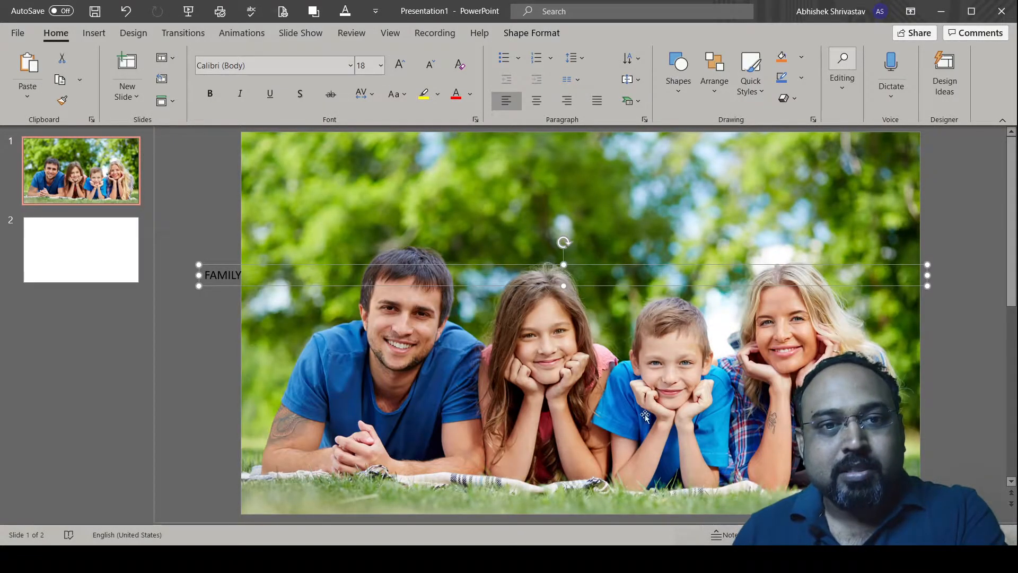
Step: Format the FAMILY text in Roboto Slab ExtraBold at font size 150
double_click(225, 274)
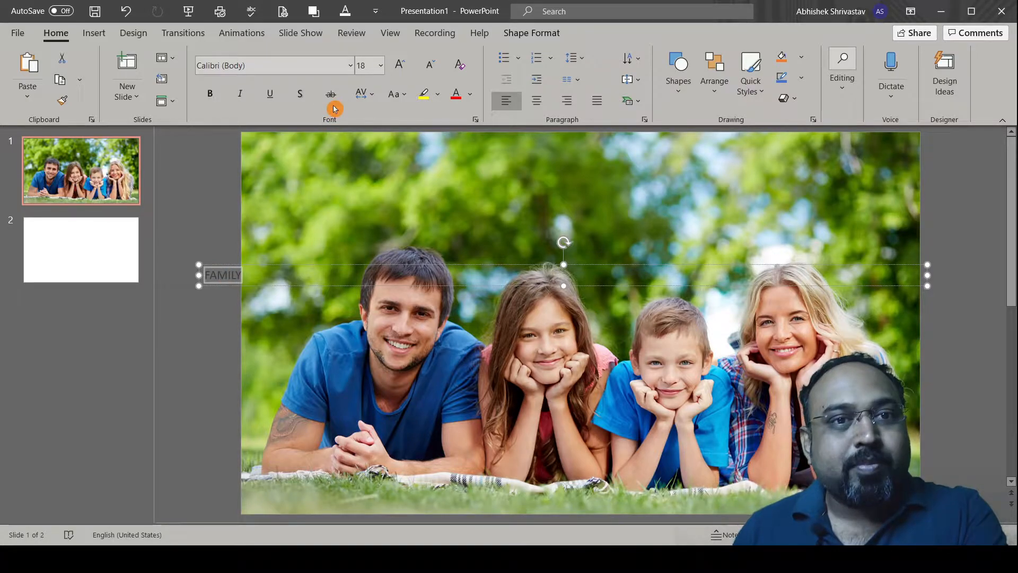
left_click(369, 68)
left_click(495, 103)
type("1")
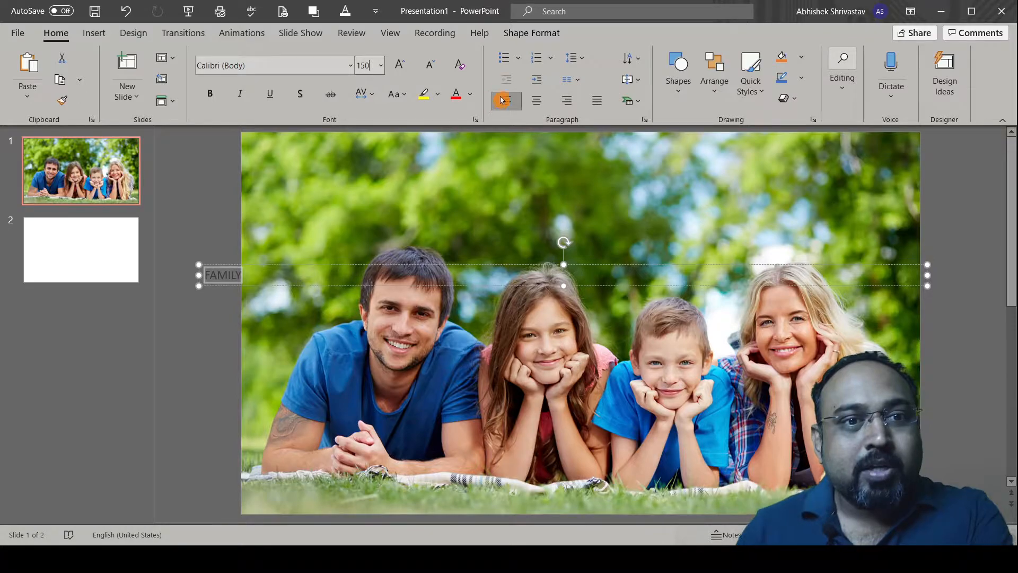
type("50")
left_click(351, 71)
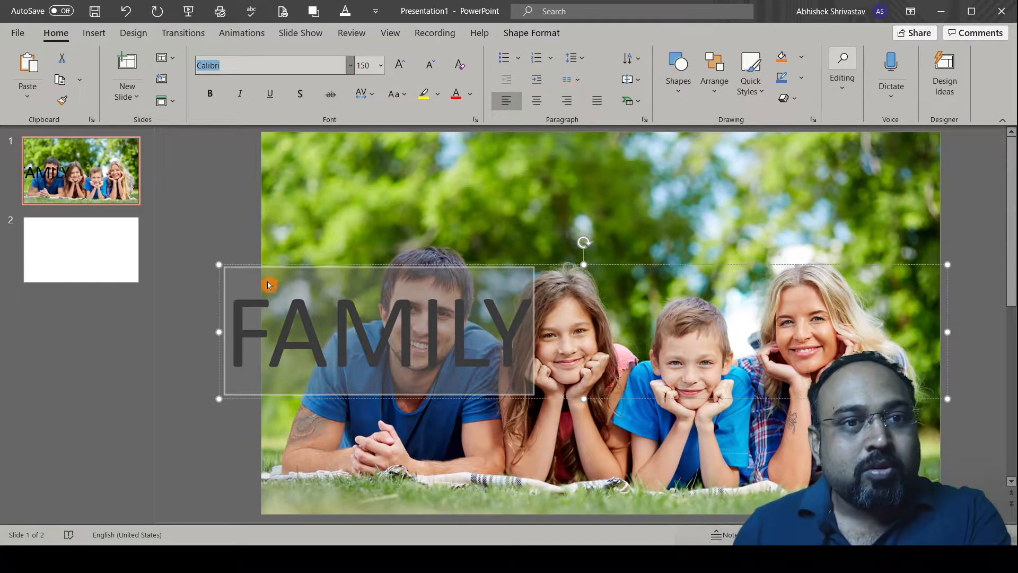
type("Roboto")
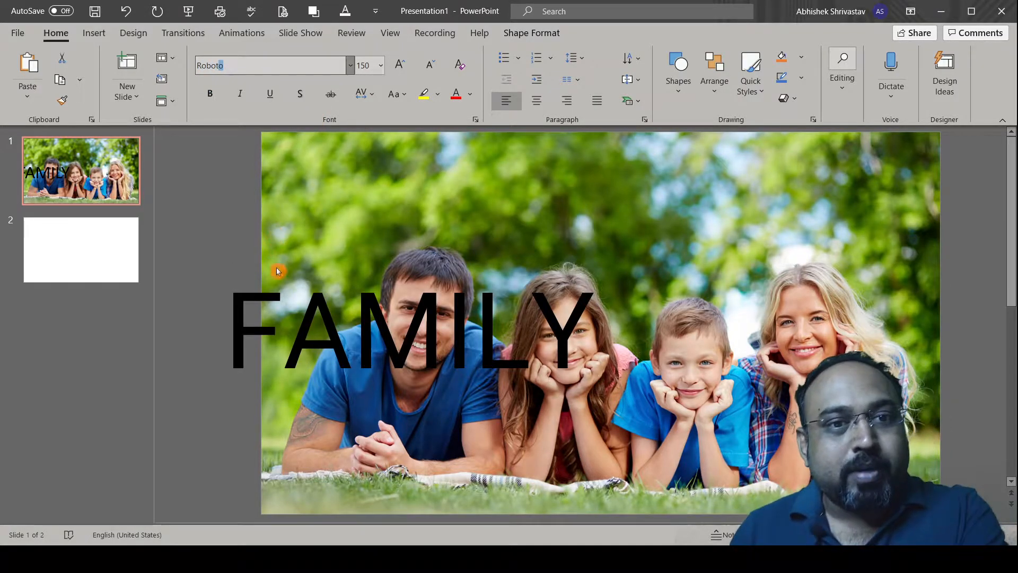
key("Return")
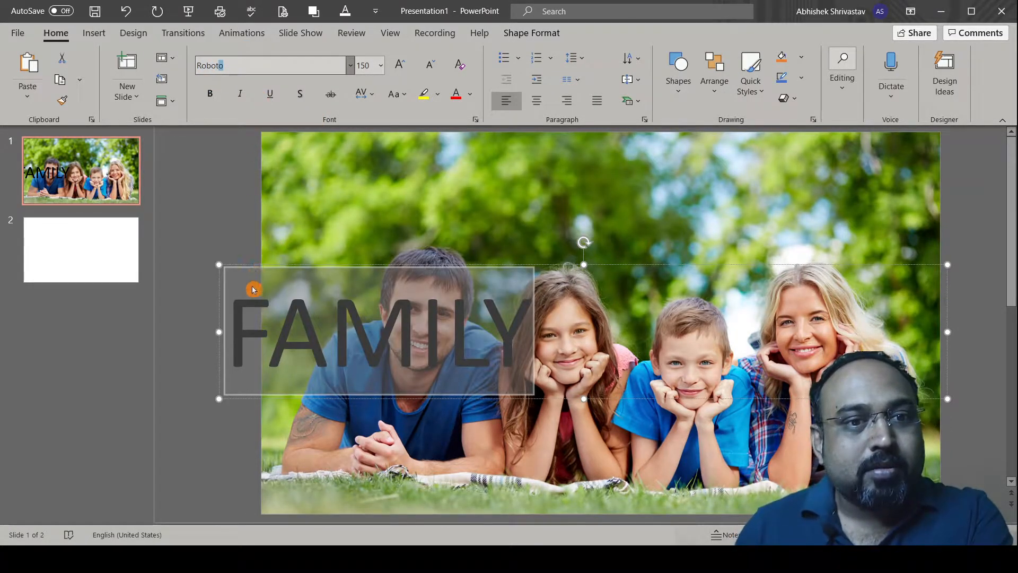
key("BackSpace")
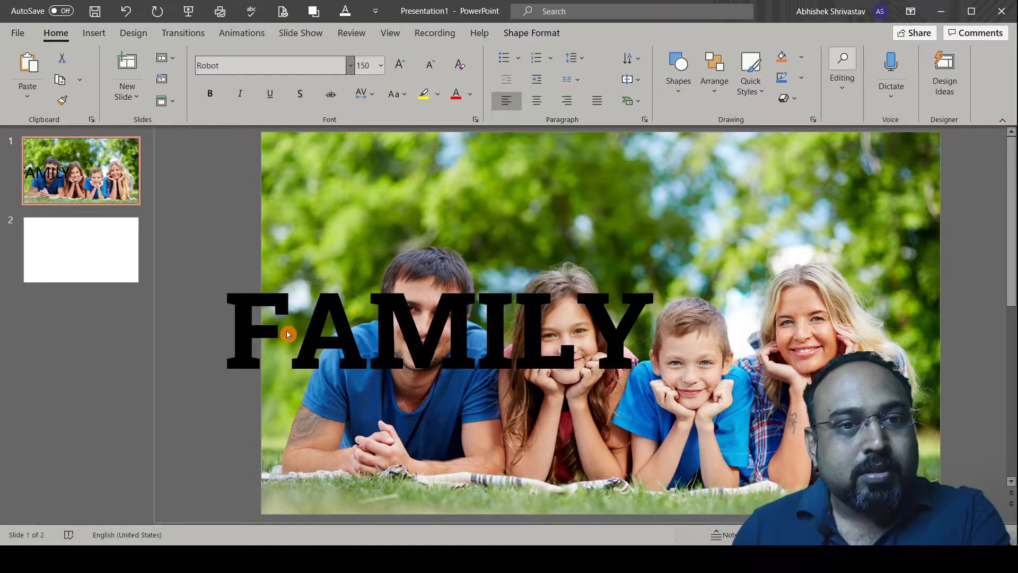
key("Return")
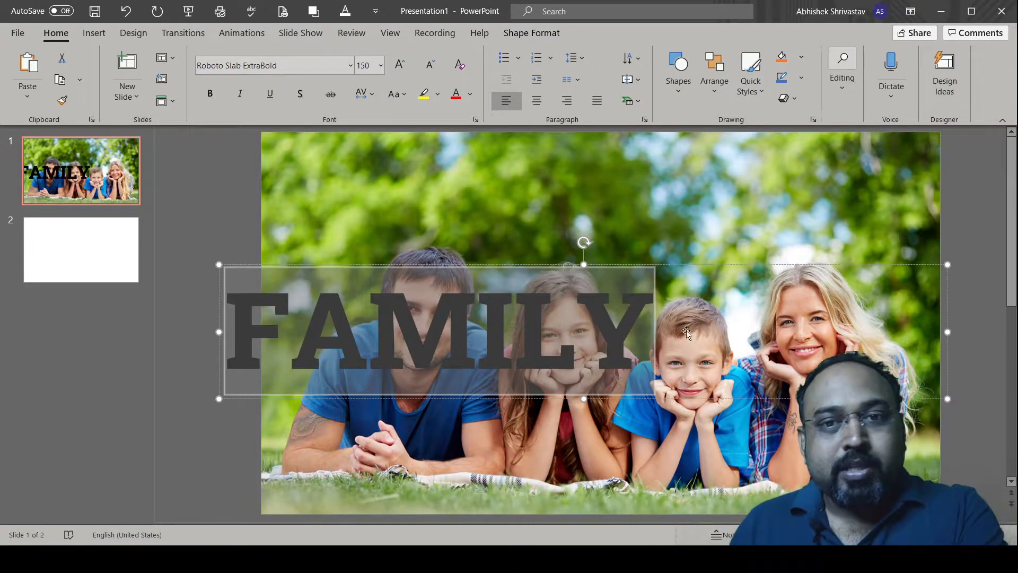
Step: Move the FAMILY text box up, start it at the slide's left edge and enlarge the text to font size 240
left_click_drag(652, 265, 790, 188)
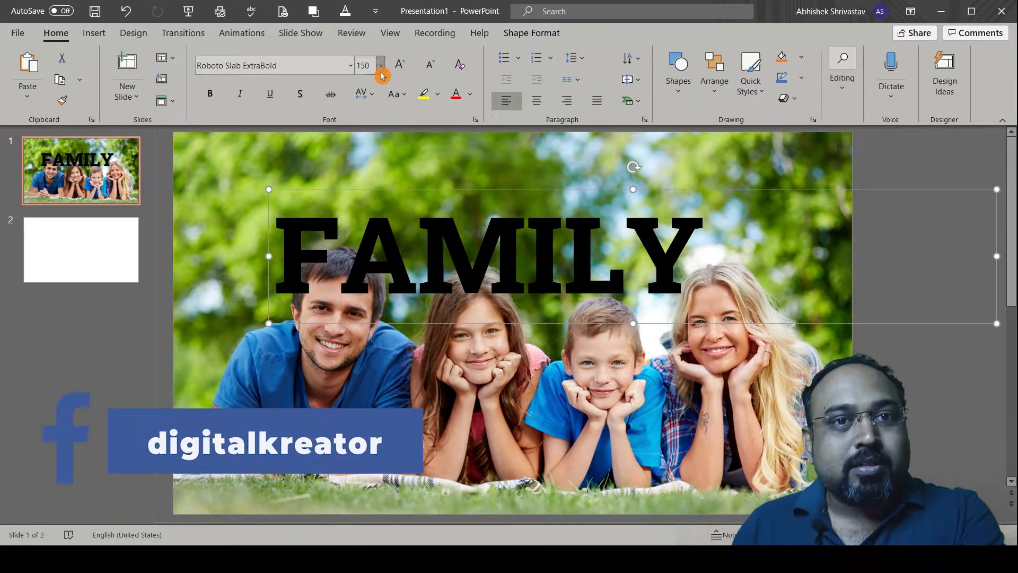
left_click(399, 65)
left_click(400, 65)
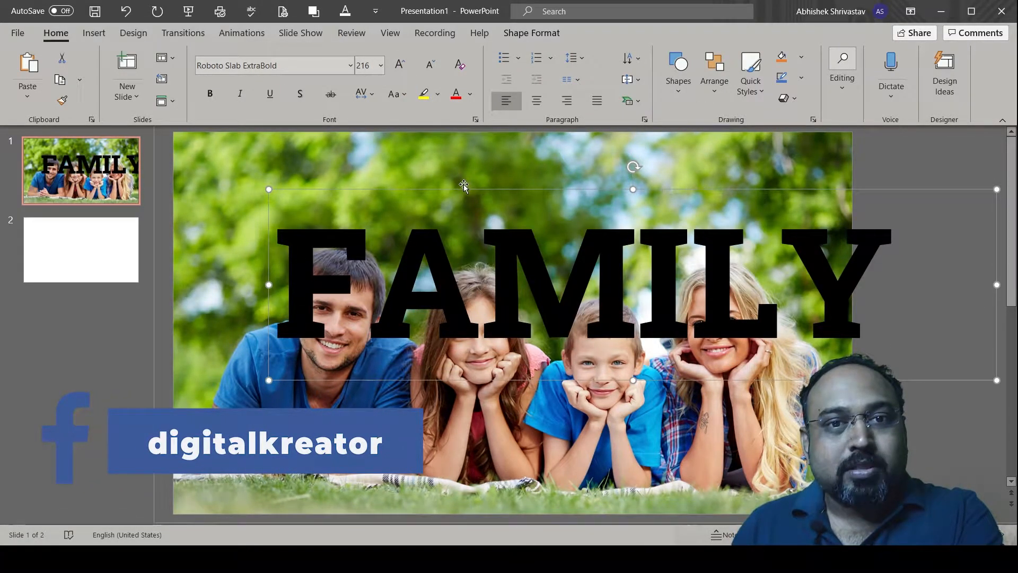
left_click_drag(463, 190, 382, 182)
left_click(402, 68)
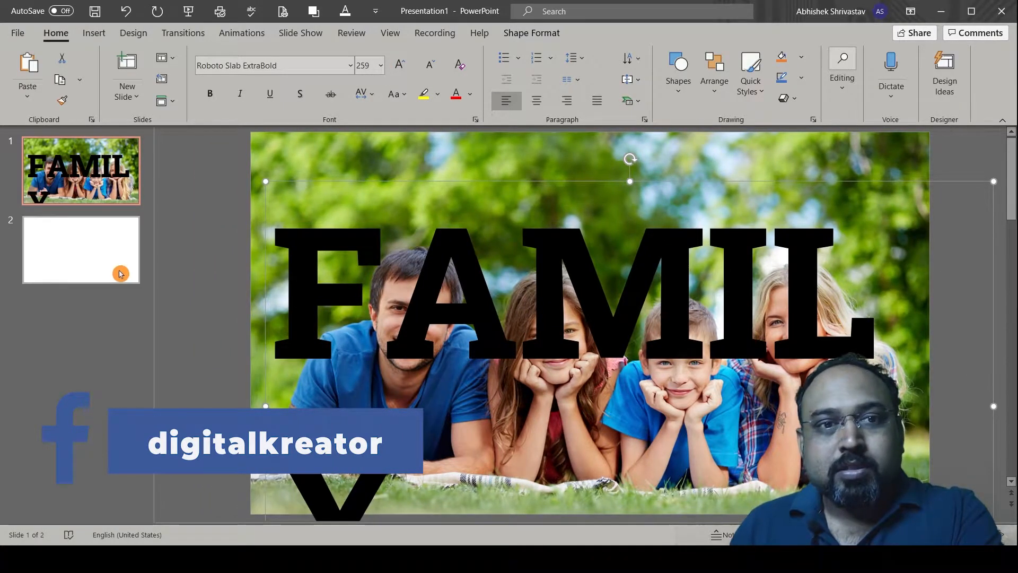
left_click(363, 65)
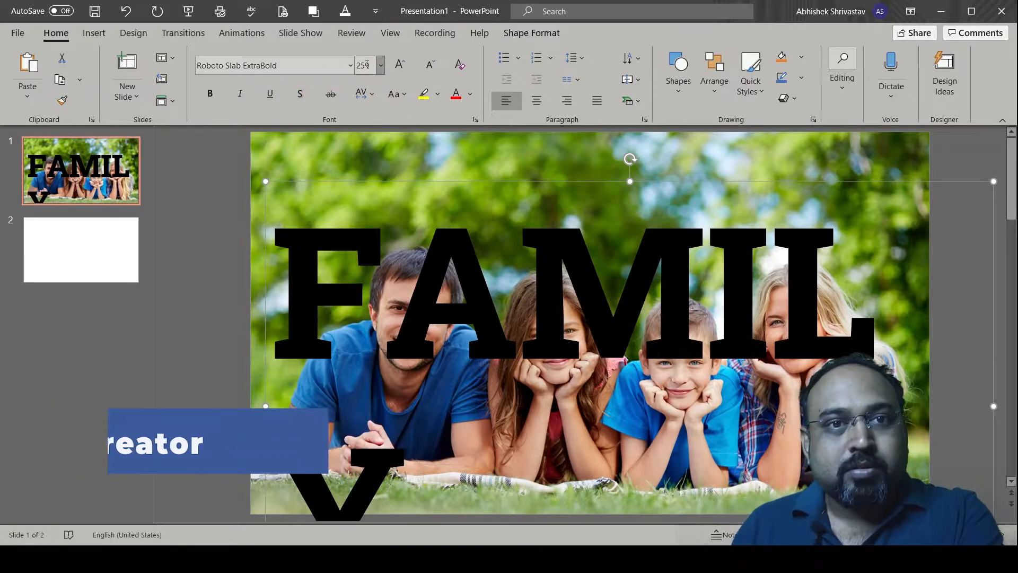
type("240")
key("Return")
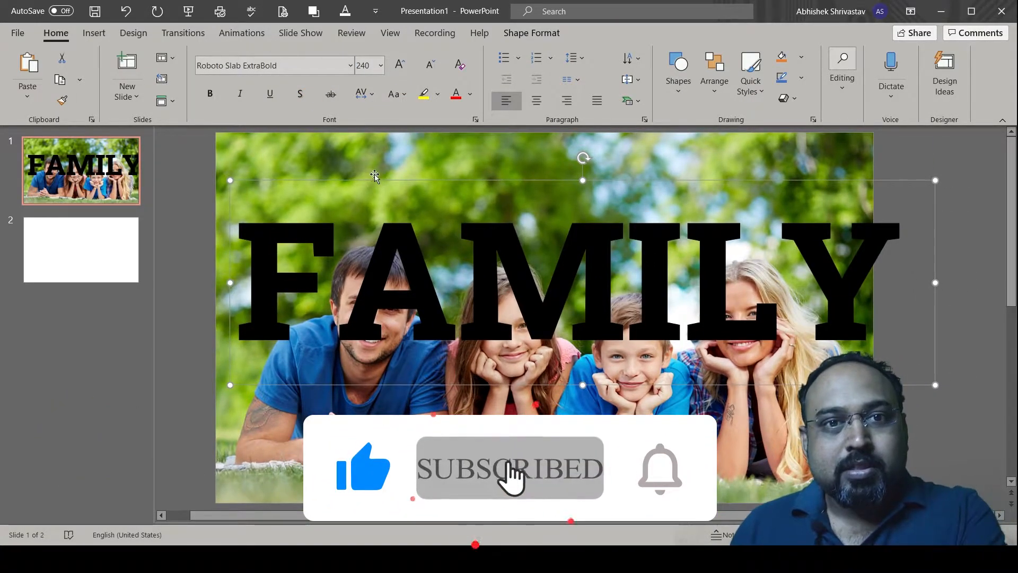
left_click_drag(377, 180, 362, 179)
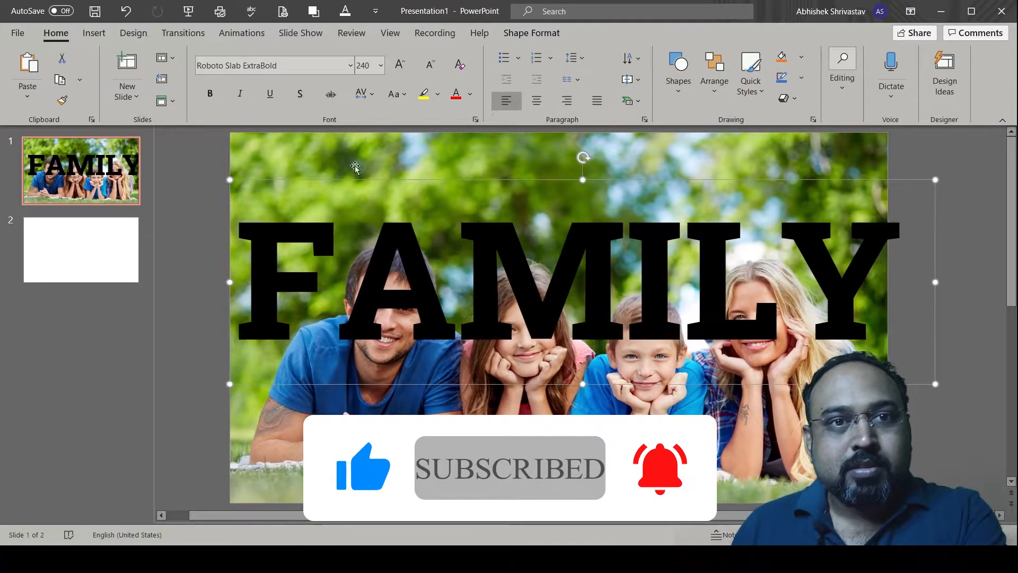
Step: Reduce the FAMILY text to font size 230 and shift its text box slightly up and left
left_click(373, 67)
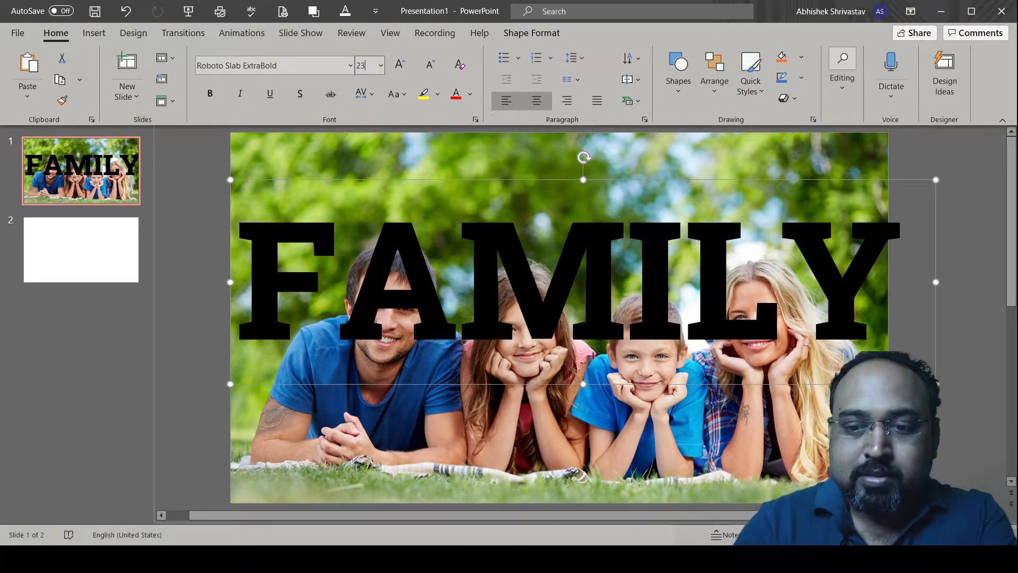
key("ctrl+z")
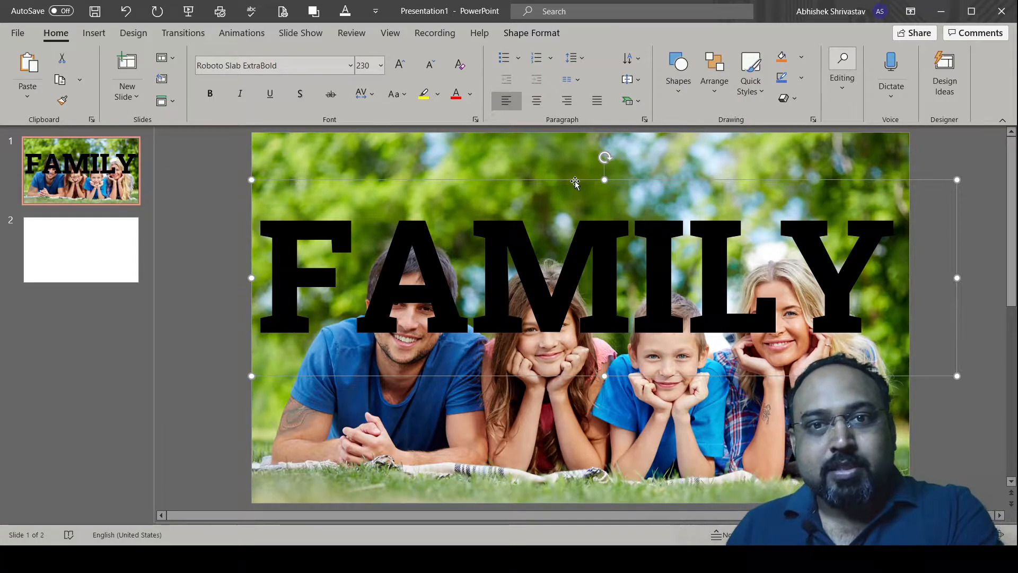
mouse_move(574, 181)
left_mouse_down()
mouse_move(585, 135)
mouse_move(572, 177)
left_mouse_up()
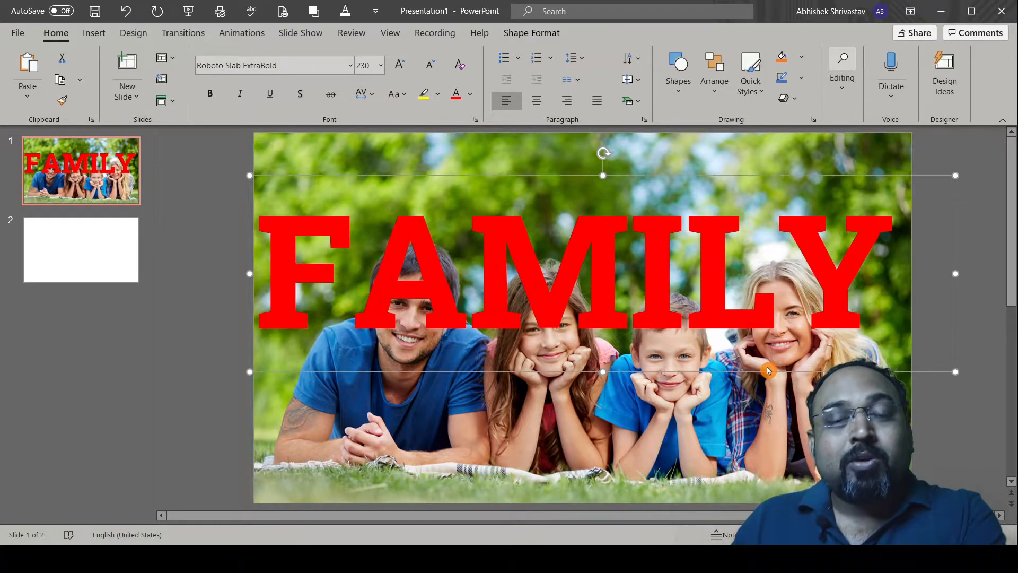
Step: Send the FAMILY text one layer back, behind the family cutout, and show the Selection Pane to check the layer order
key("ctrl+[")
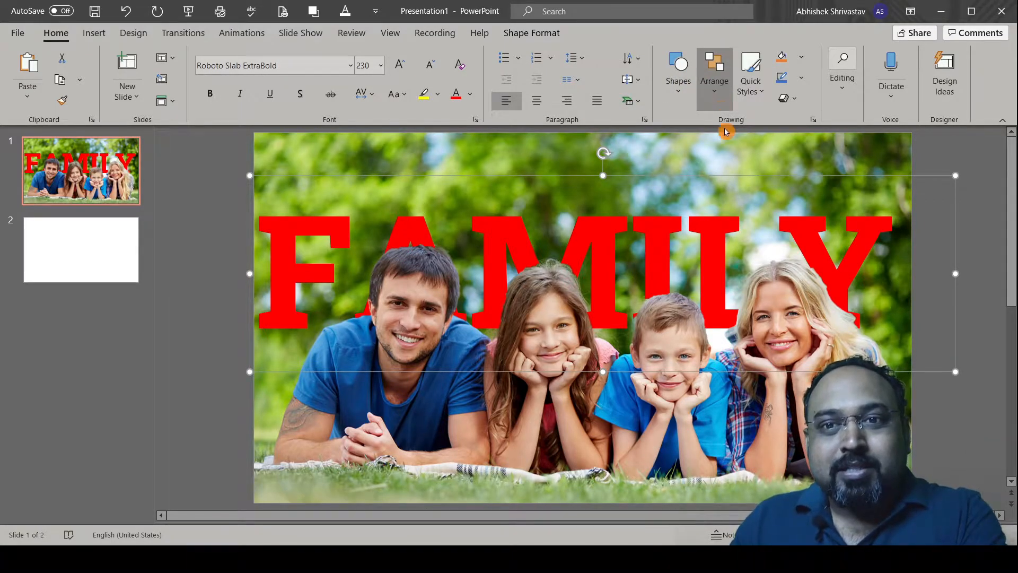
left_click(755, 355)
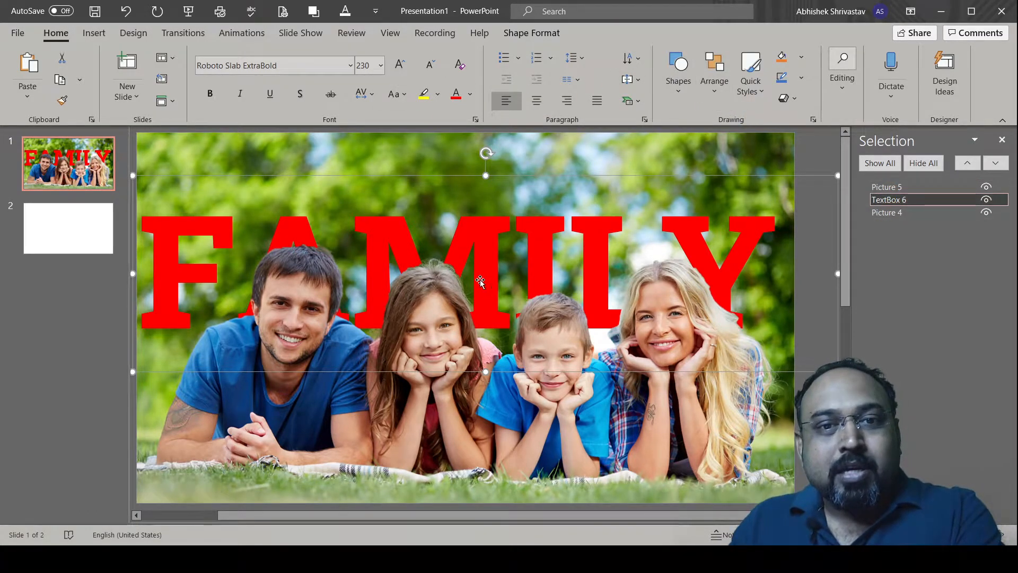
left_click(365, 201)
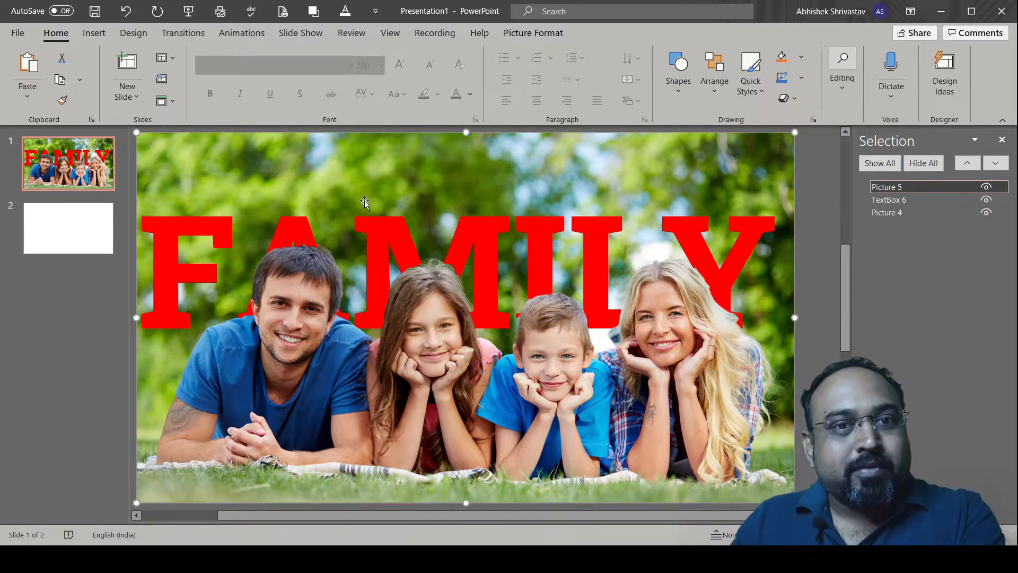
Step: Animate the FAMILY text box with a Fly In effect lasting 3 seconds and preview it from the Animation Pane
left_click(888, 200)
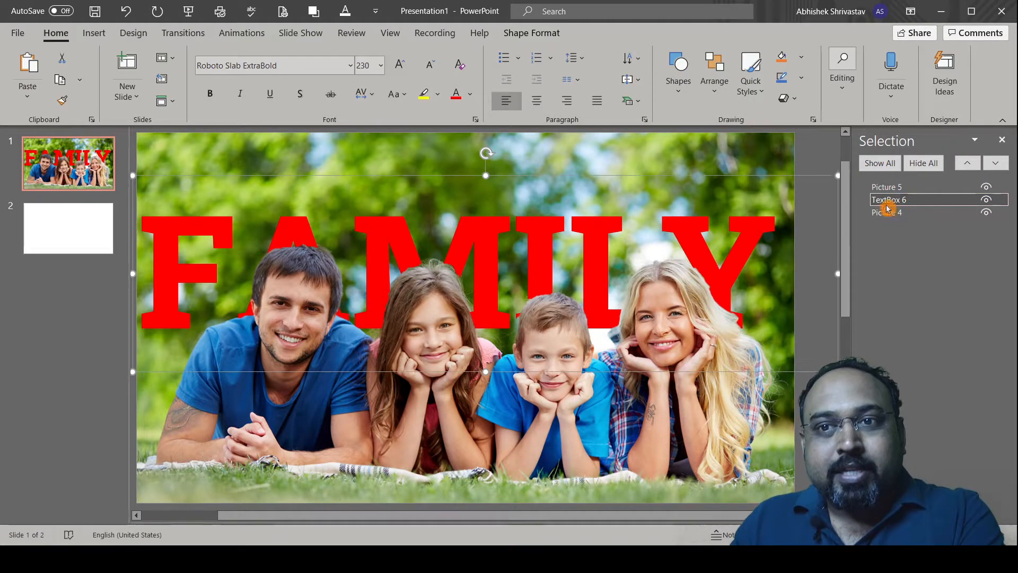
left_click(245, 34)
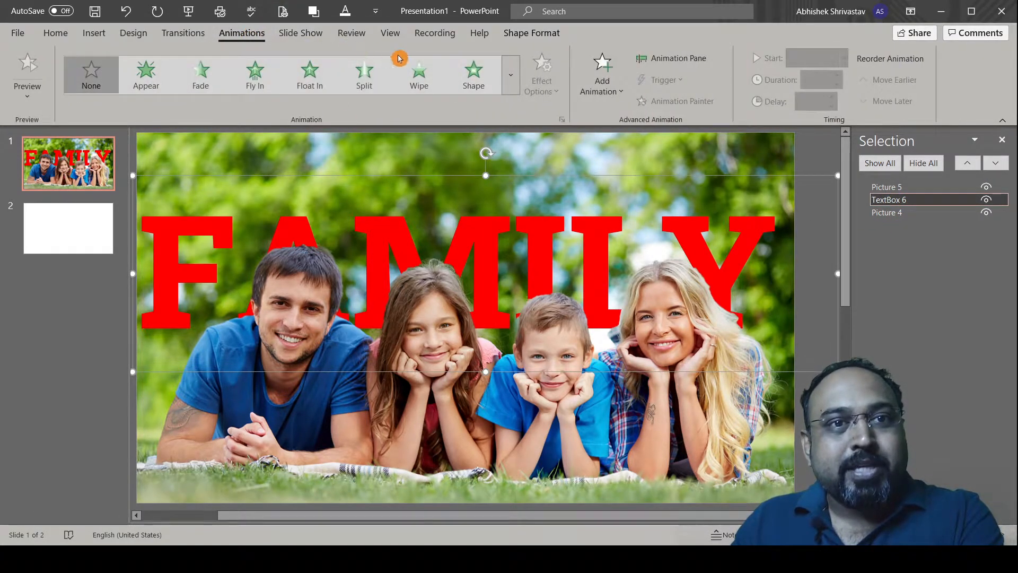
left_click(255, 82)
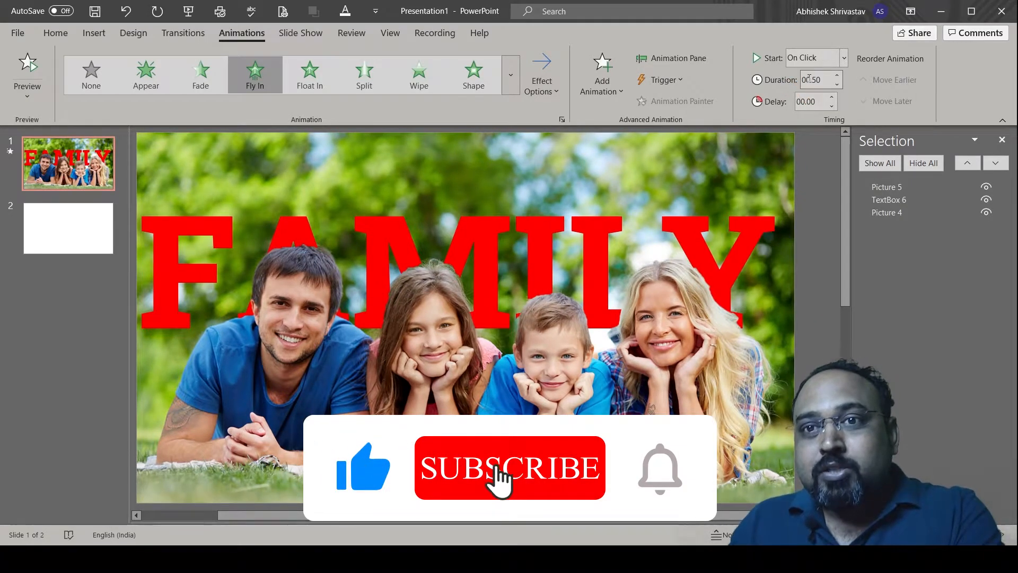
double_click(815, 80)
type("3")
key("Return")
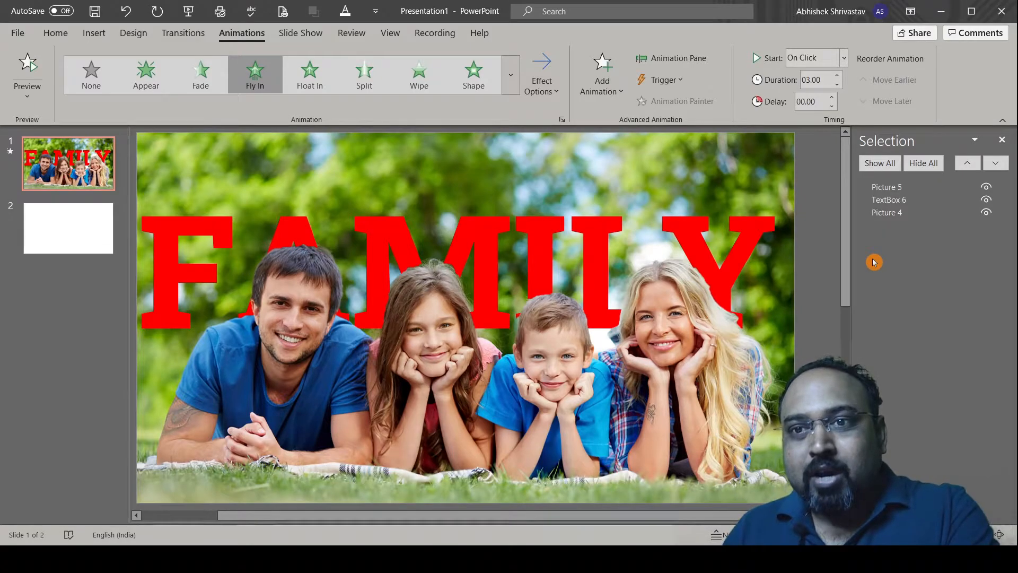
left_click(675, 58)
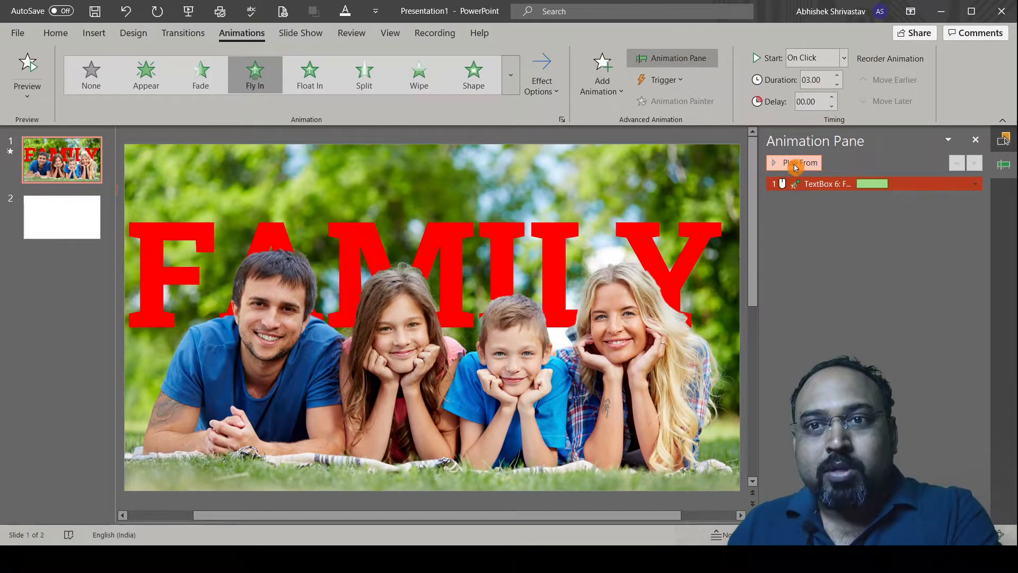
left_click(796, 166)
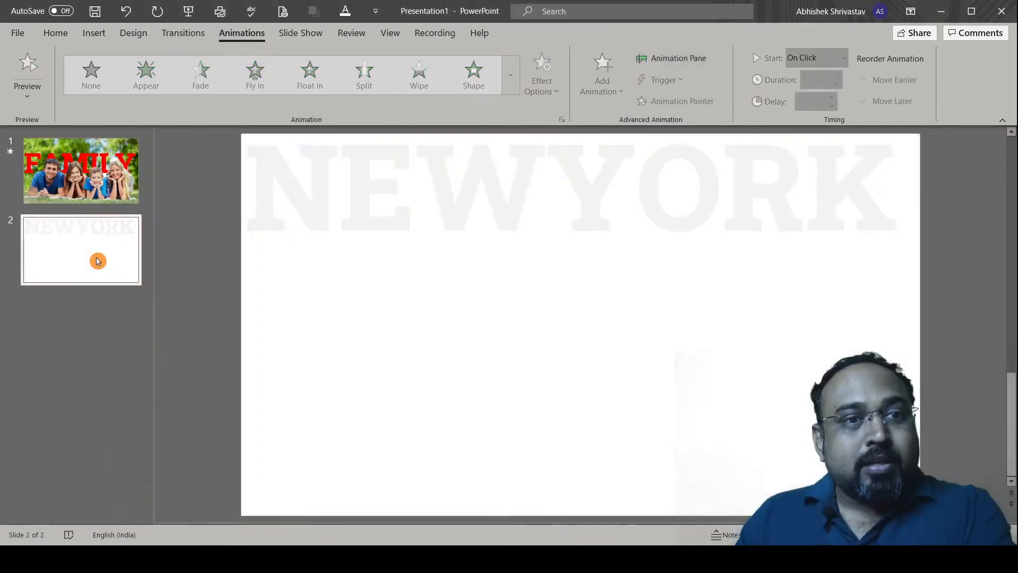
Step: Insert the New York skyline picture on slide 2, cropped to 16.07 by 28.57 cm, and align it to the slide's upper-left corner
left_click(92, 33)
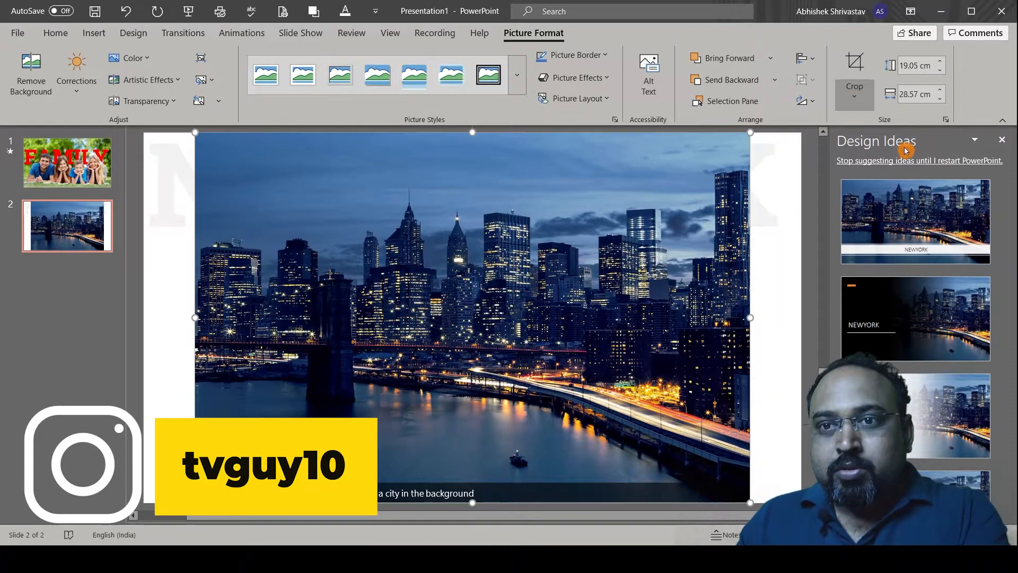
left_click(969, 396)
left_click(280, 277)
left_click(341, 248)
left_click_drag(341, 247, 329, 235)
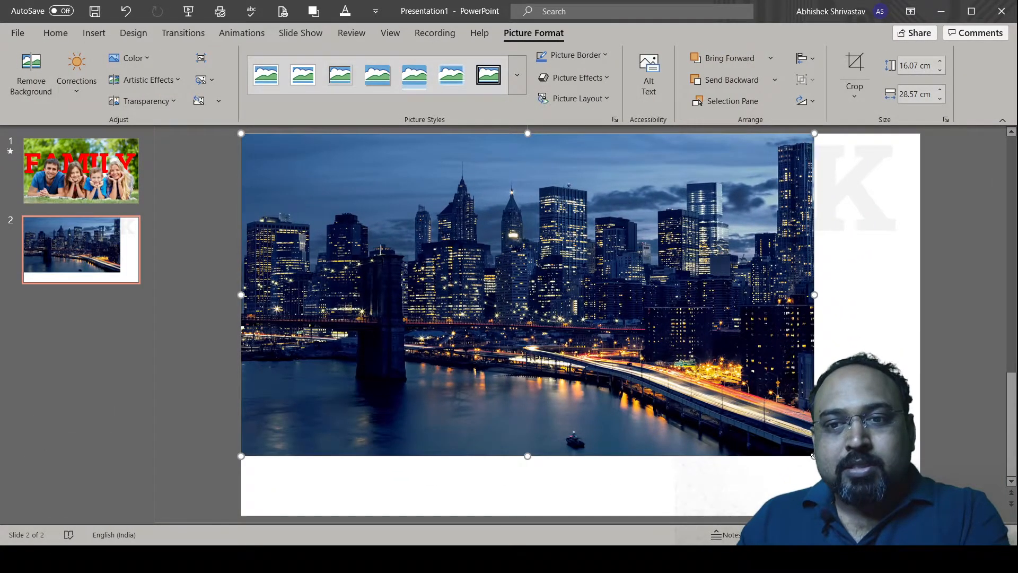
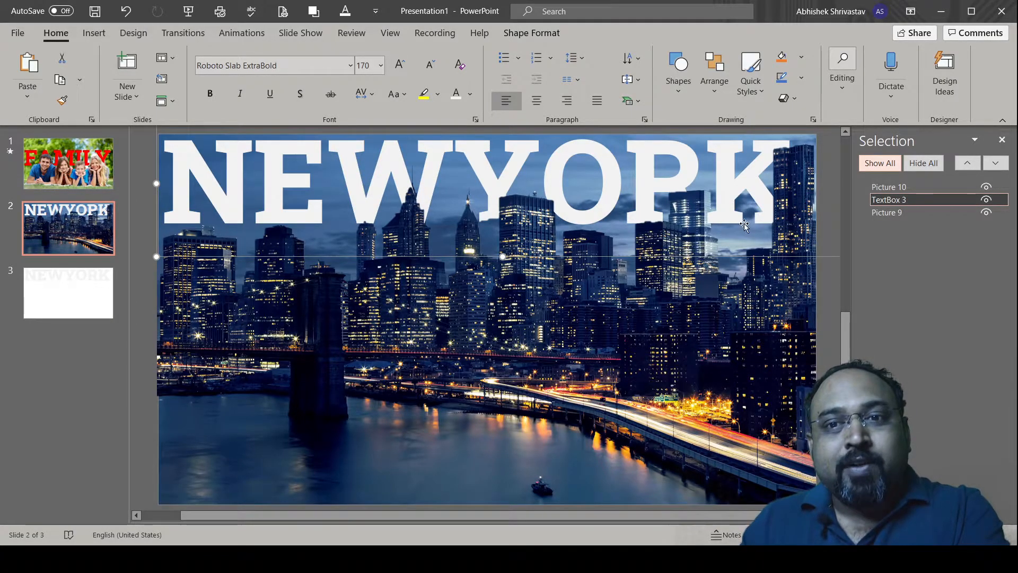
Step: Draw a rectangle about 9.97 cm high and 9.98 cm wide over the last two letters of NEWYORK and the buildings beneath
left_click(679, 95)
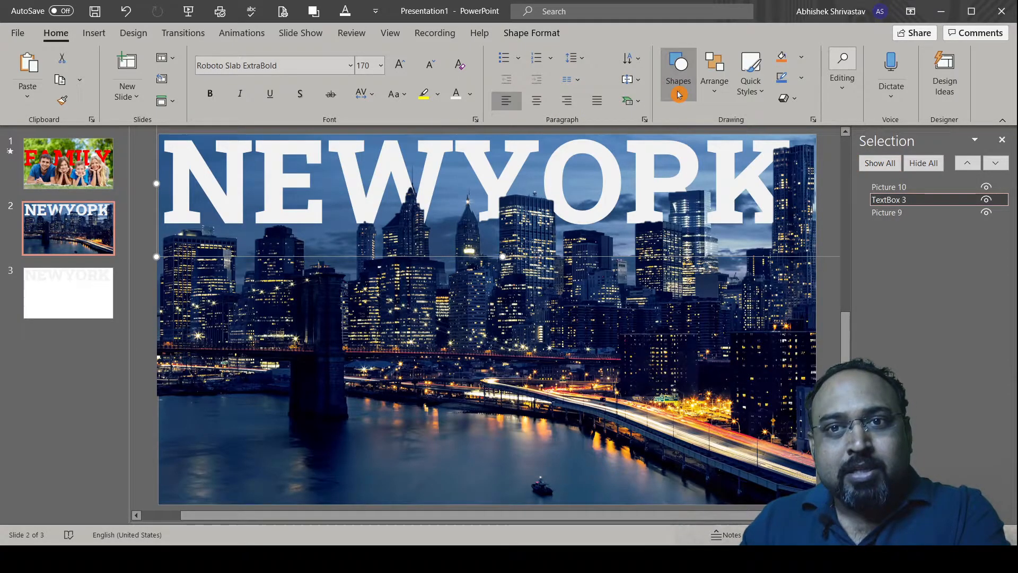
left_click(716, 134)
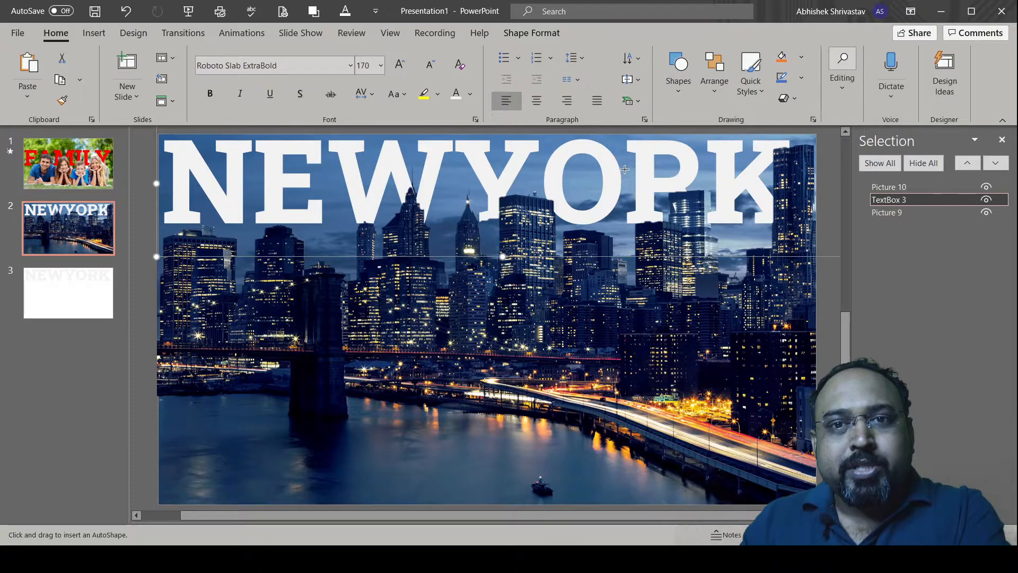
mouse_move(620, 142)
left_mouse_down()
mouse_move(668, 319)
mouse_move(815, 336)
left_mouse_up()
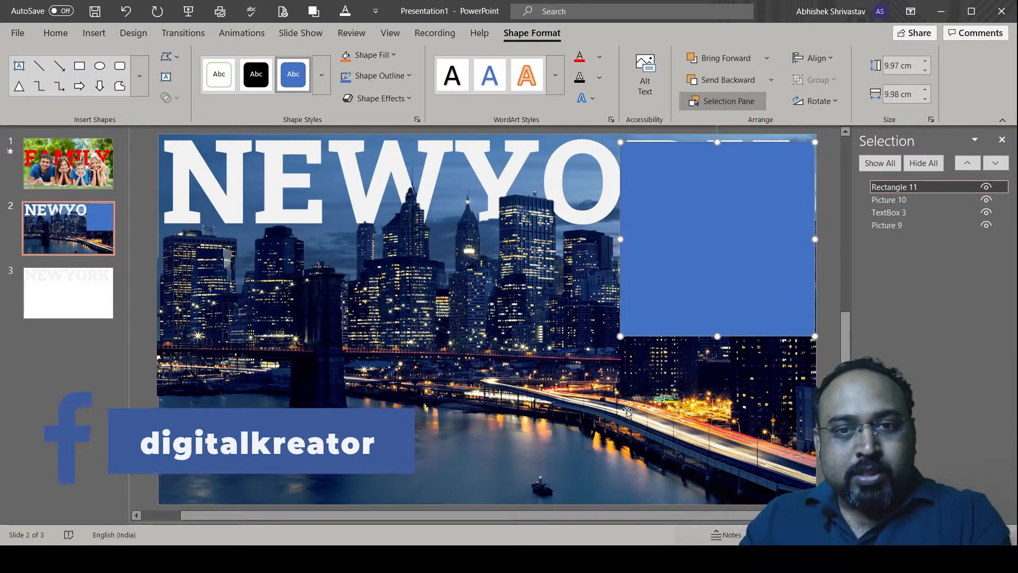
Step: Subtract the blue rectangle from the front skyline cutout, Picture 10, with Merge Shapes
left_click(889, 200)
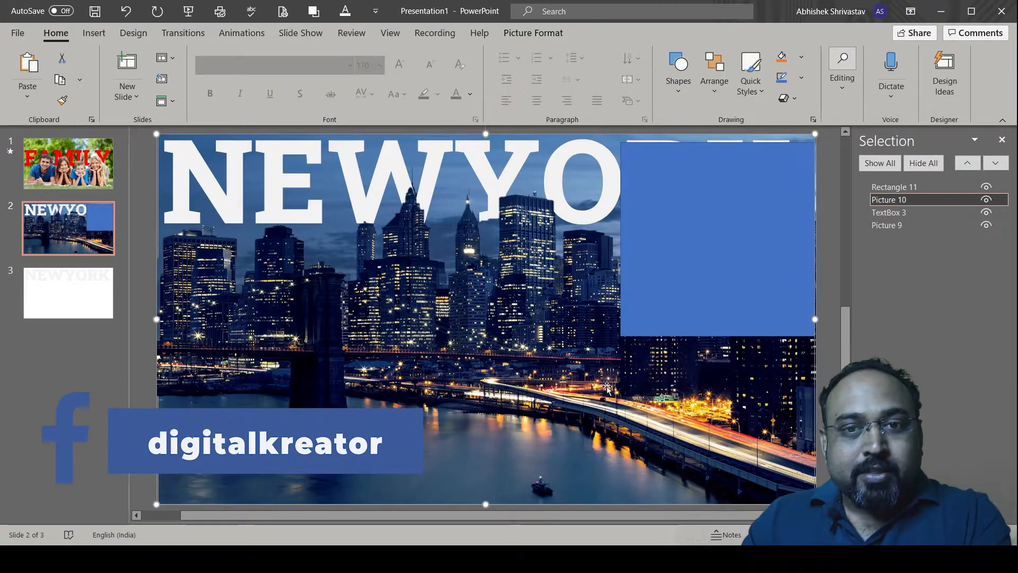
left_click(680, 292, "shift")
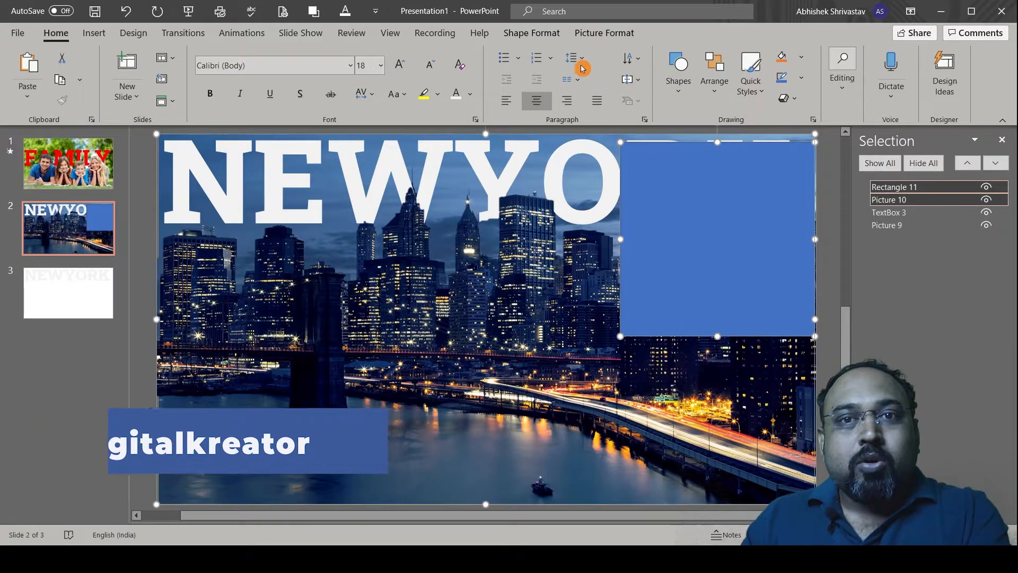
left_click(547, 36)
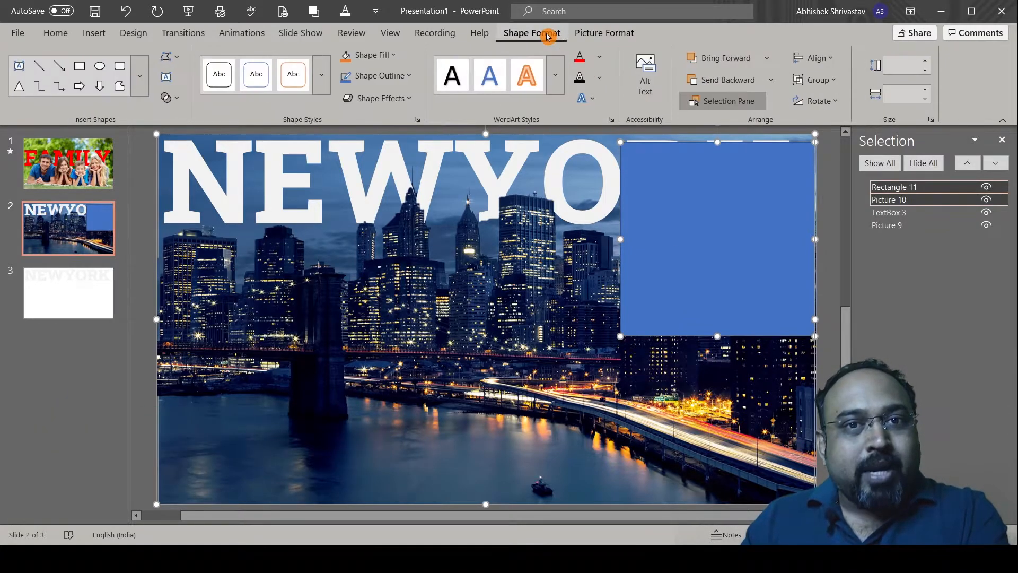
left_click(180, 104)
left_click(182, 193)
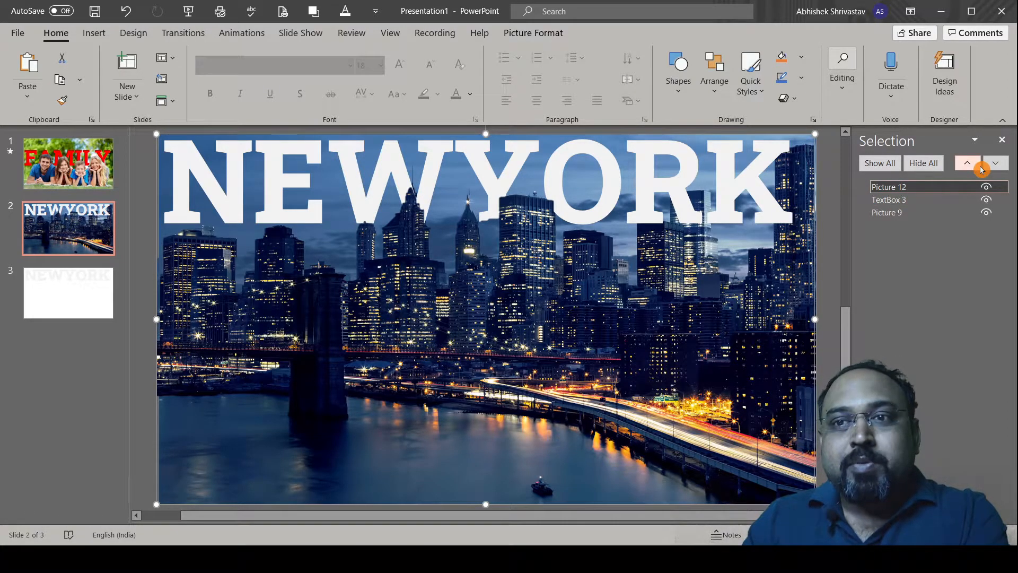
Step: Animate the NEWYORK text box with a Fly In effect lasting 3 seconds and preview it from the Animation Pane
left_click(250, 39)
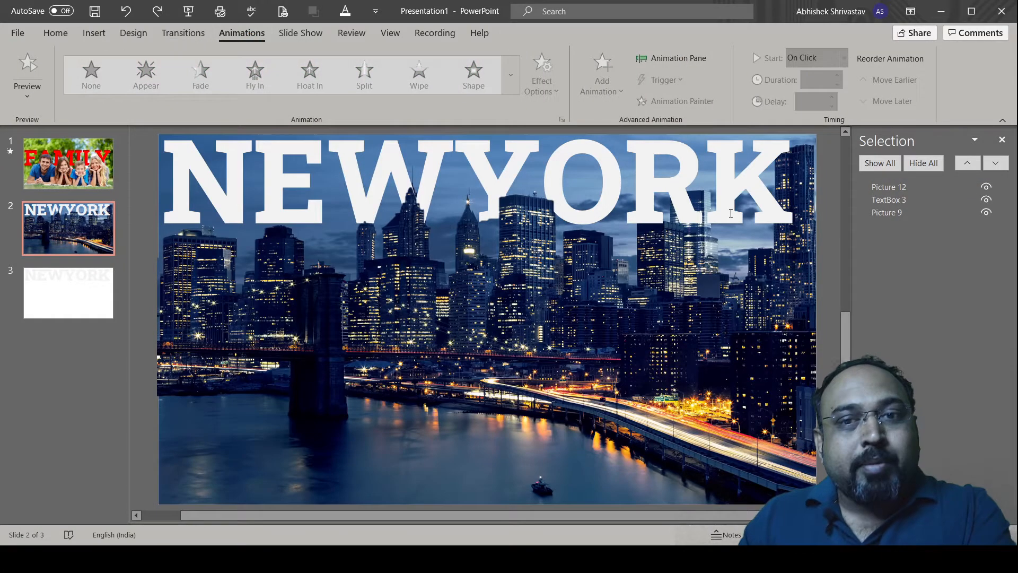
left_click(889, 200)
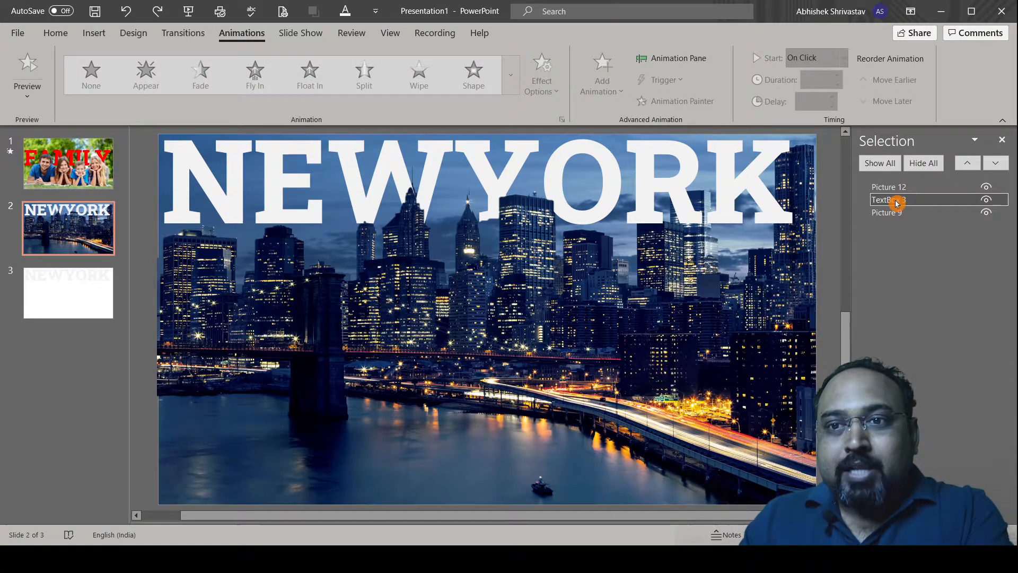
left_click(894, 215, "ctrl")
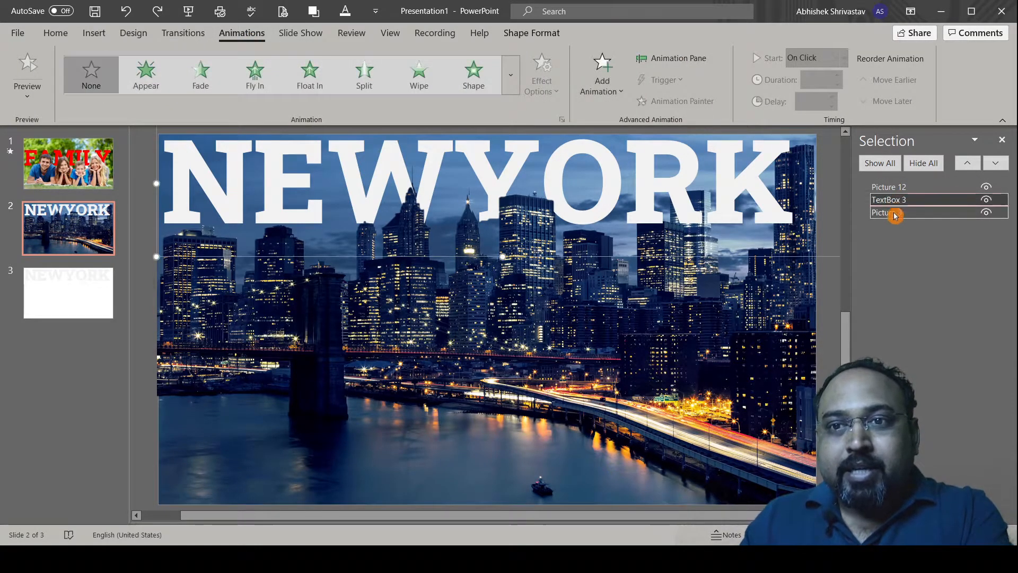
left_click(263, 87)
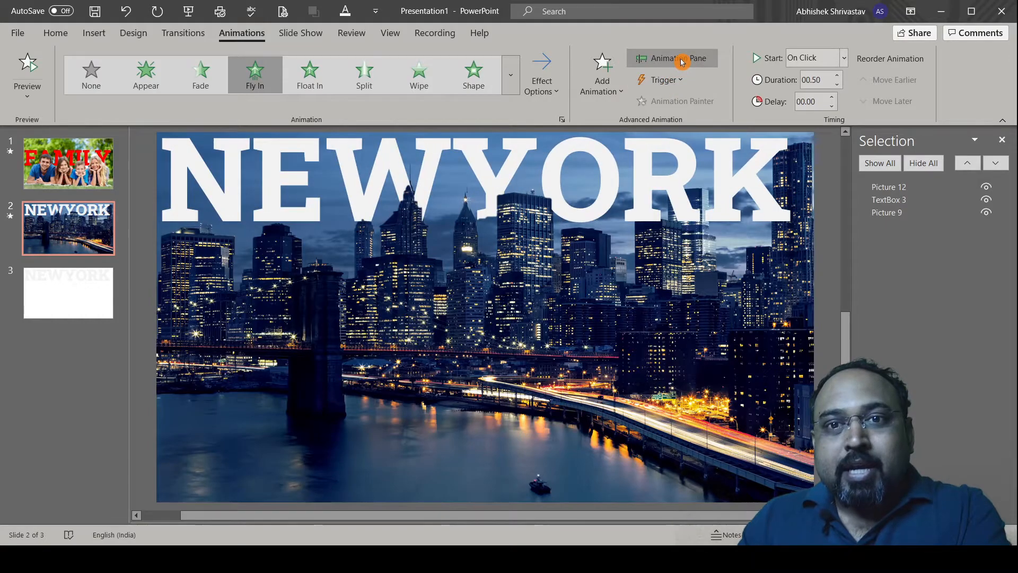
left_click(681, 60)
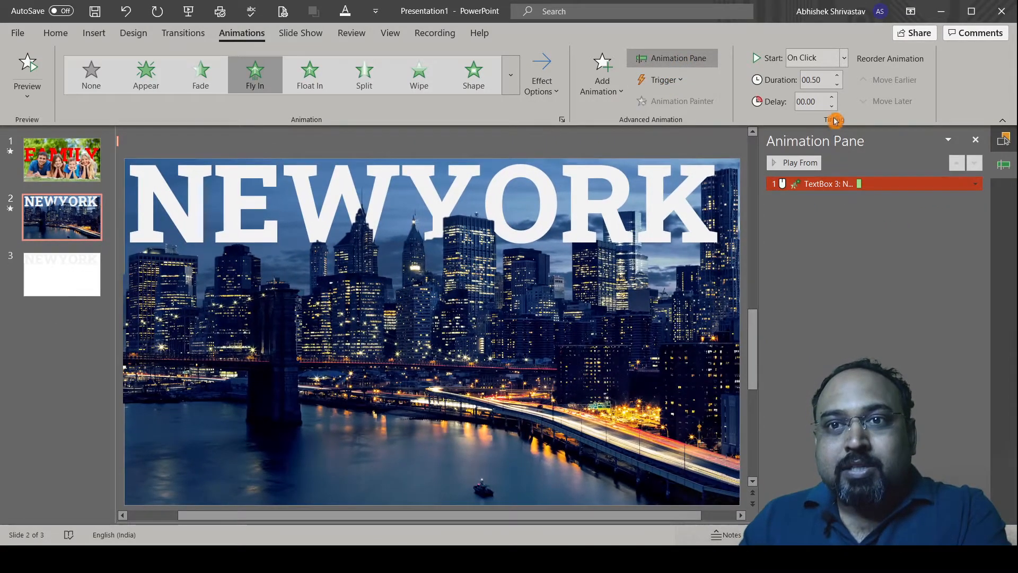
type("3")
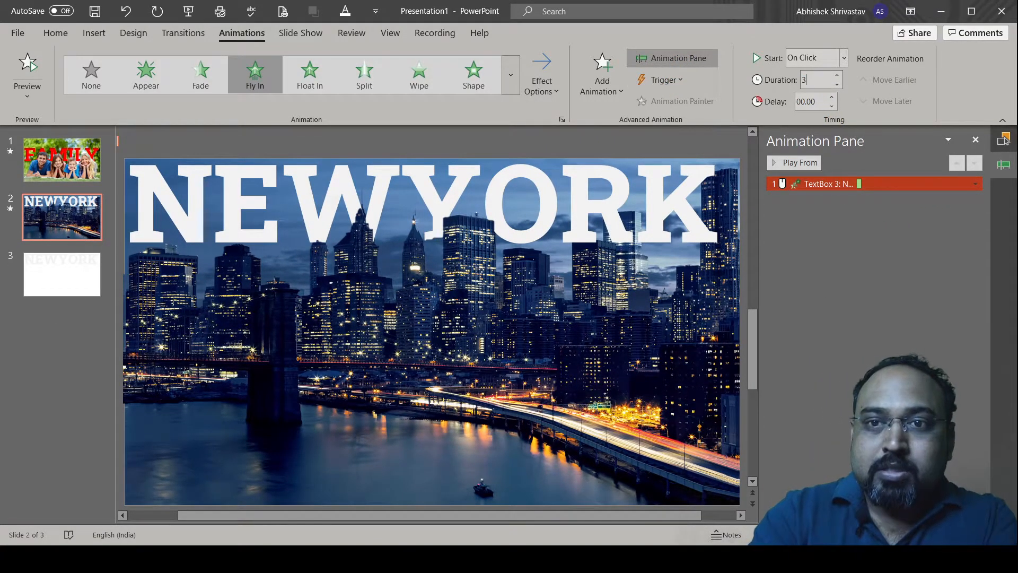
key("Return")
left_click(794, 166)
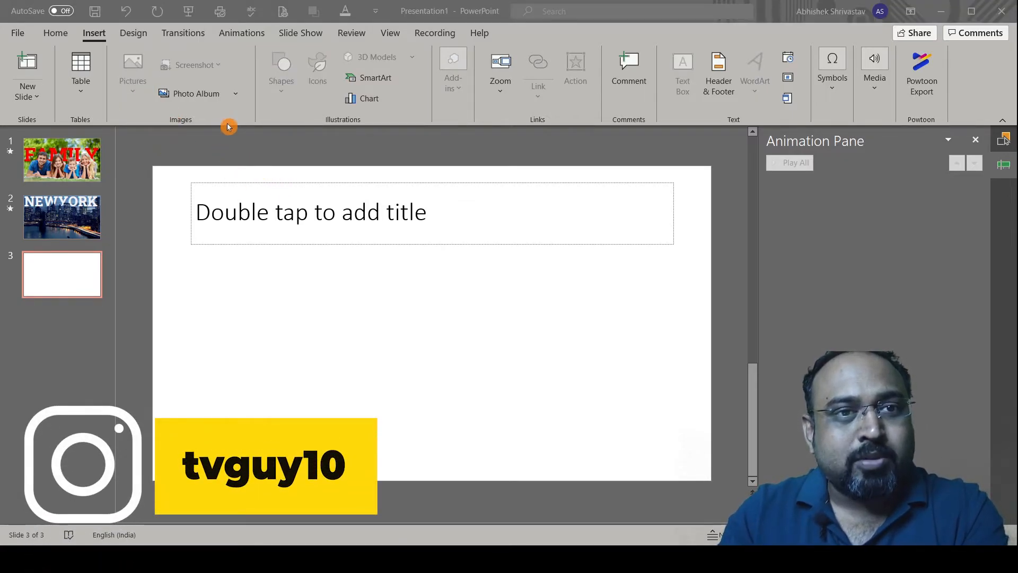
Step: Insert the Fit & Play Foundation logo on slide 3, shrink it to about 7.51 cm square and move it to the slide's left edge
double_click(336, 176)
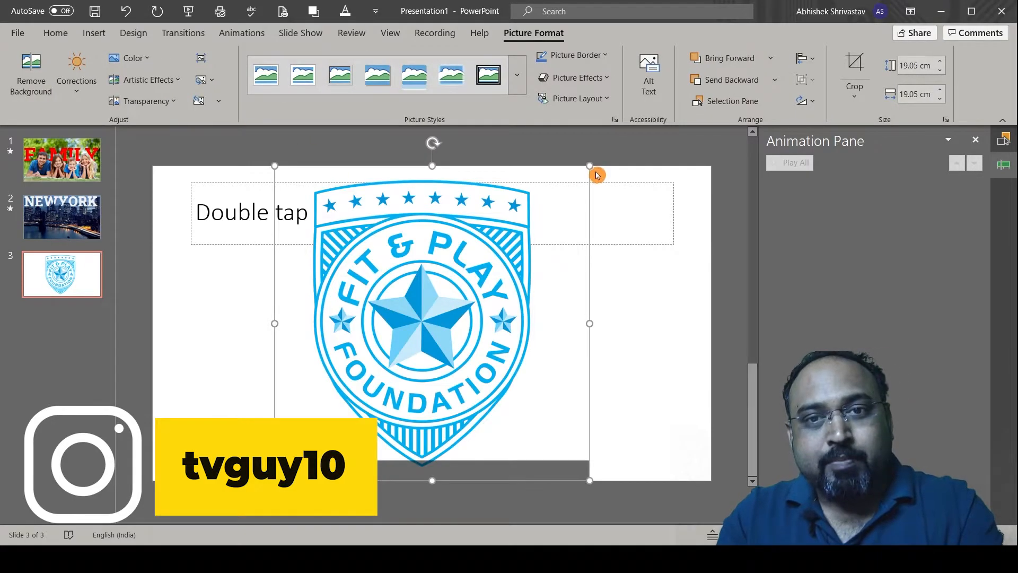
left_click_drag(590, 166, 354, 358)
left_click_drag(329, 396, 206, 327)
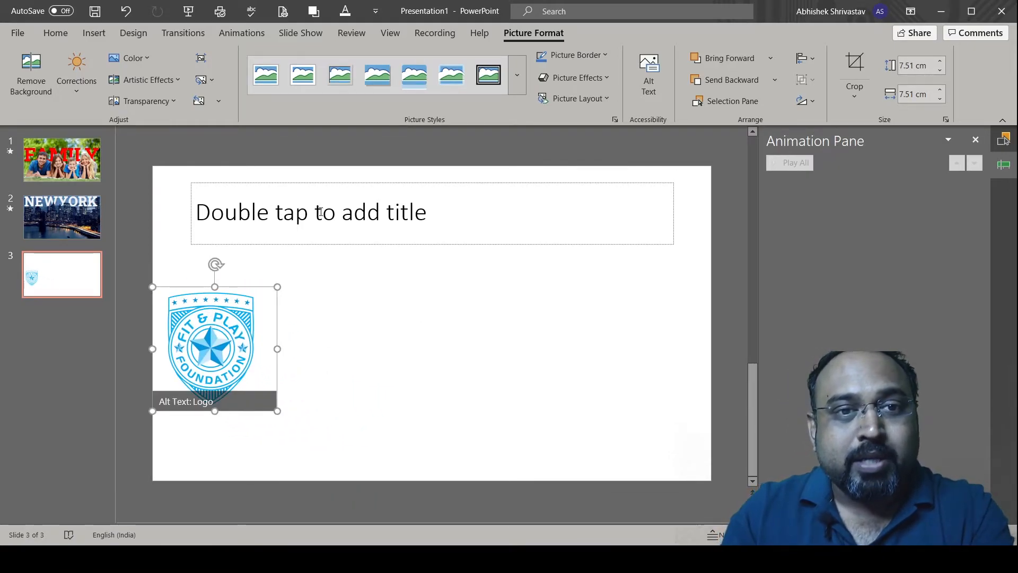
Step: Enter "PRESENTATION TUTORIAL" as the title of slide 3
left_click(320, 212)
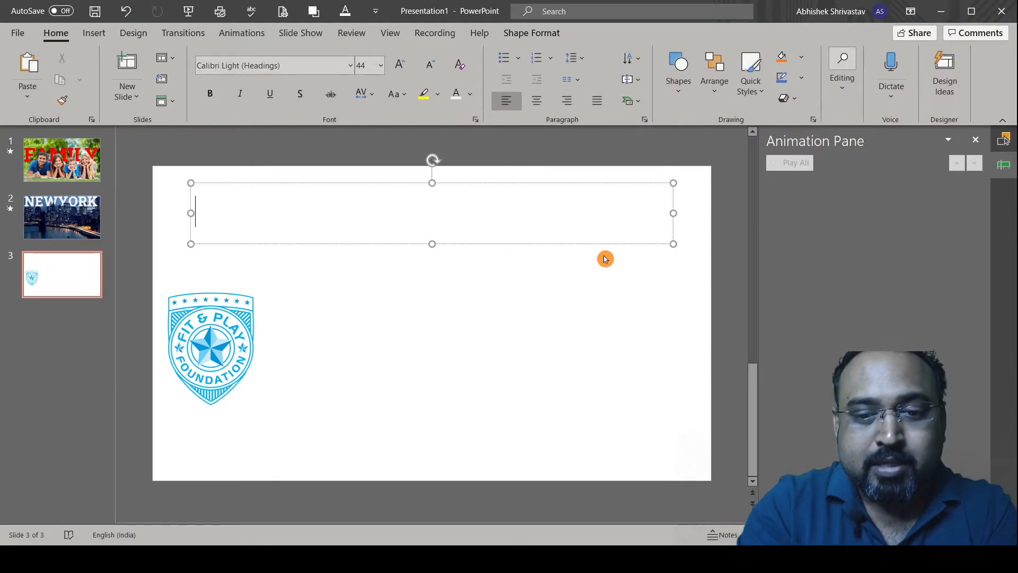
type("PRESENTATION")
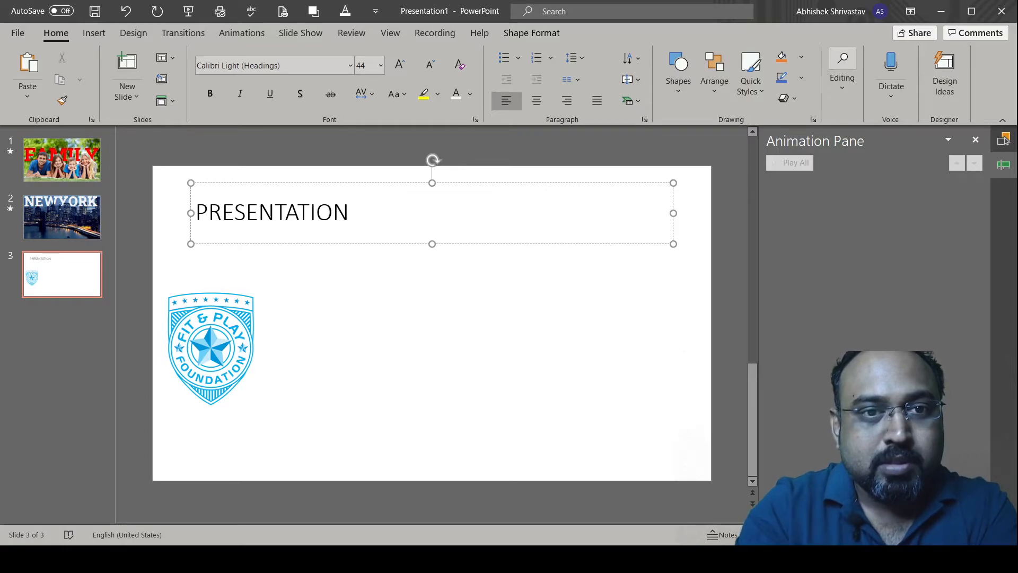
type(" TU")
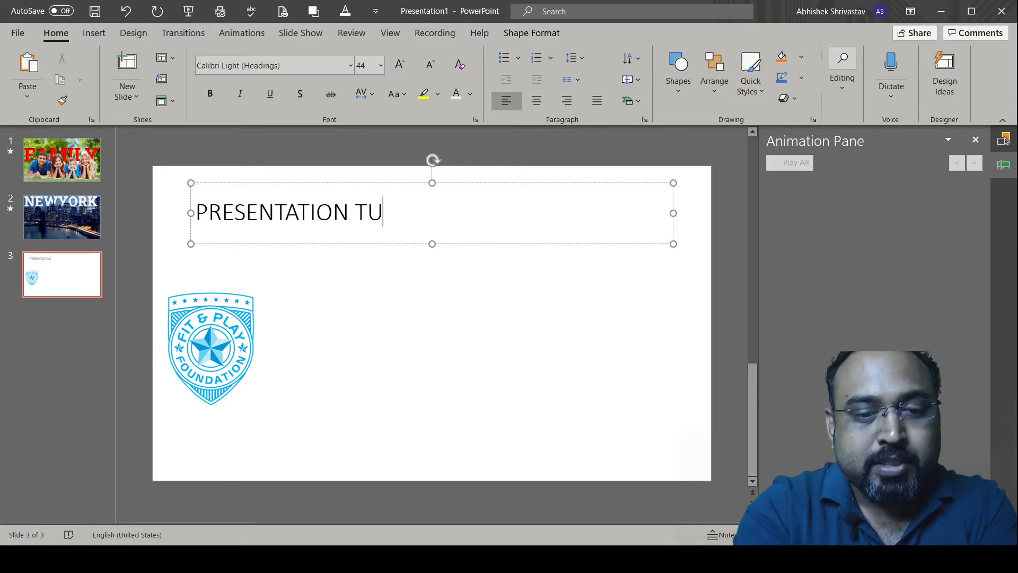
type("TORIAL")
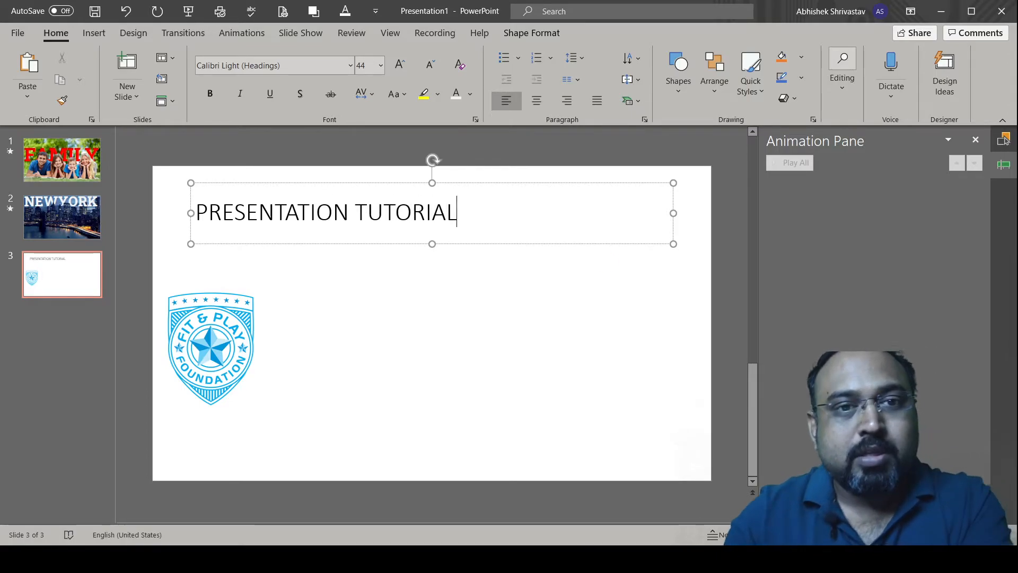
Step: Make the slide 3 title bold, right-align it and move it down level with the logo
triple_click(401, 213)
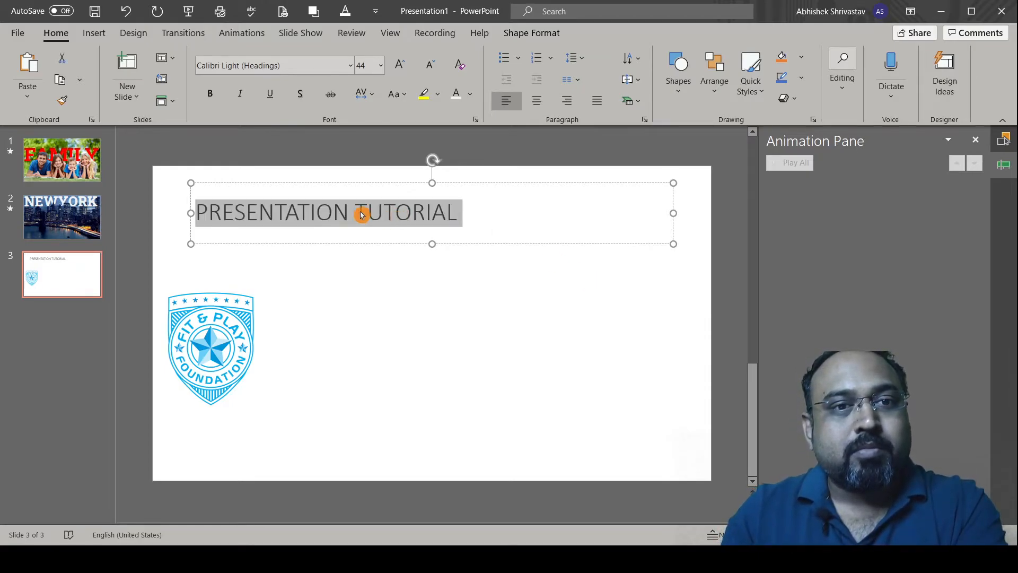
left_click(220, 94)
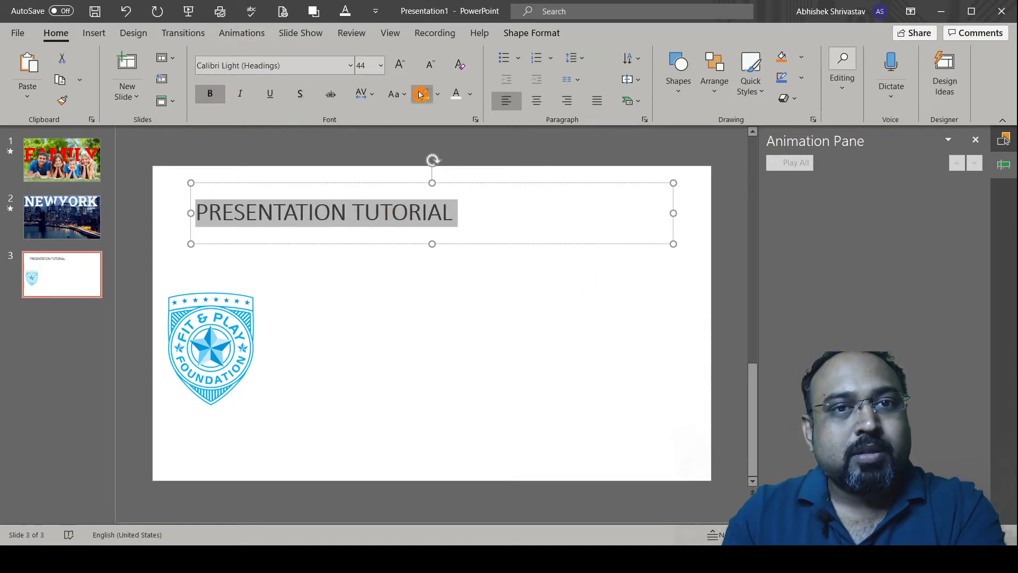
left_click(573, 106)
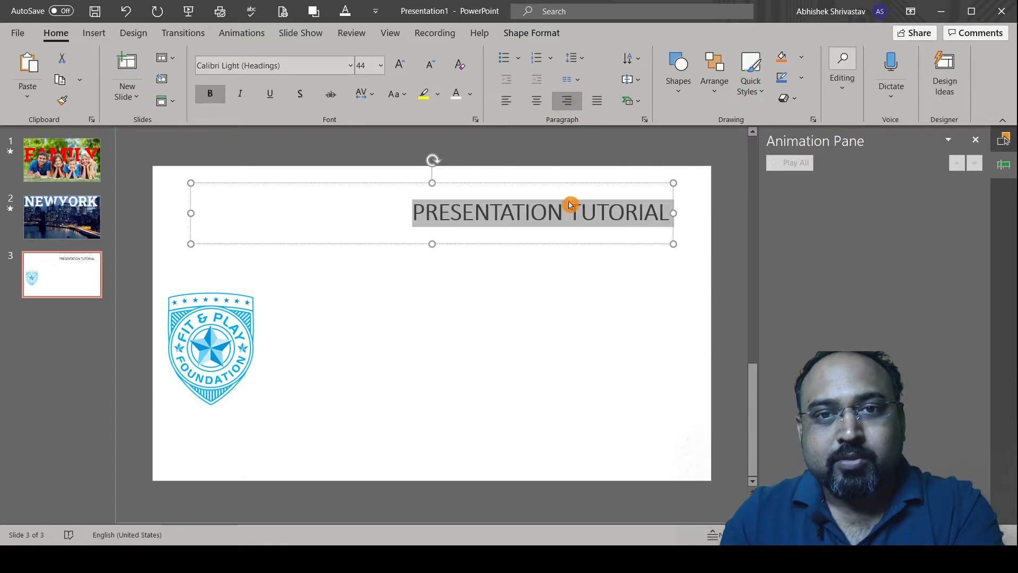
left_click_drag(548, 184, 571, 317)
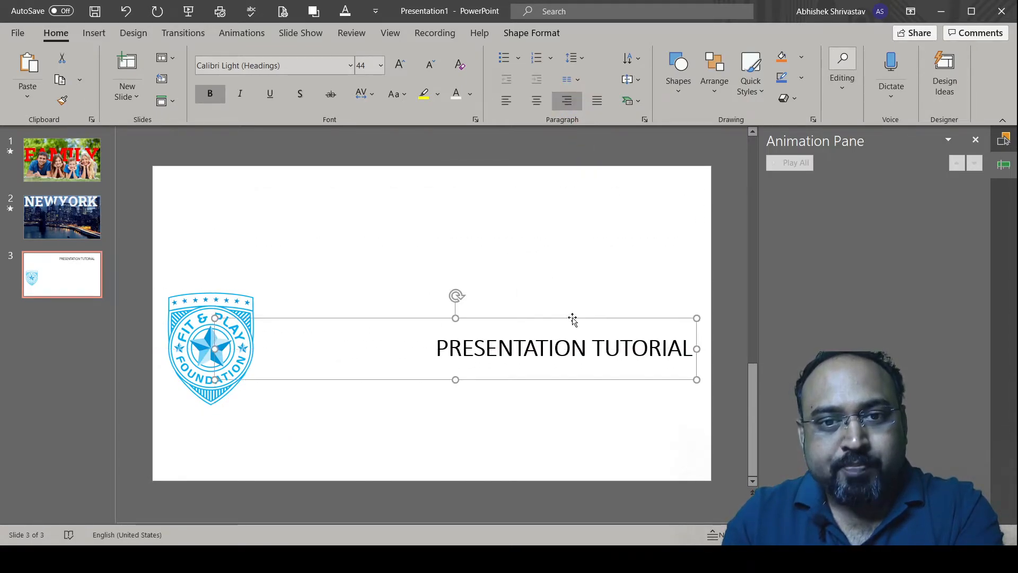
Step: Add a text box in the empty area above the title and enter the presenter's full name
left_click(87, 36)
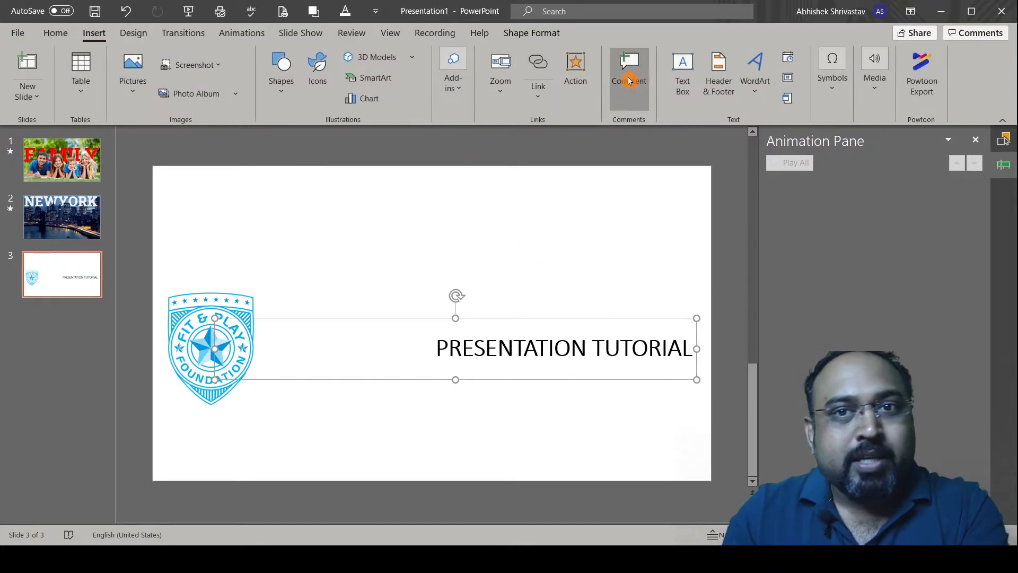
left_click(682, 80)
left_click_drag(362, 179, 506, 231)
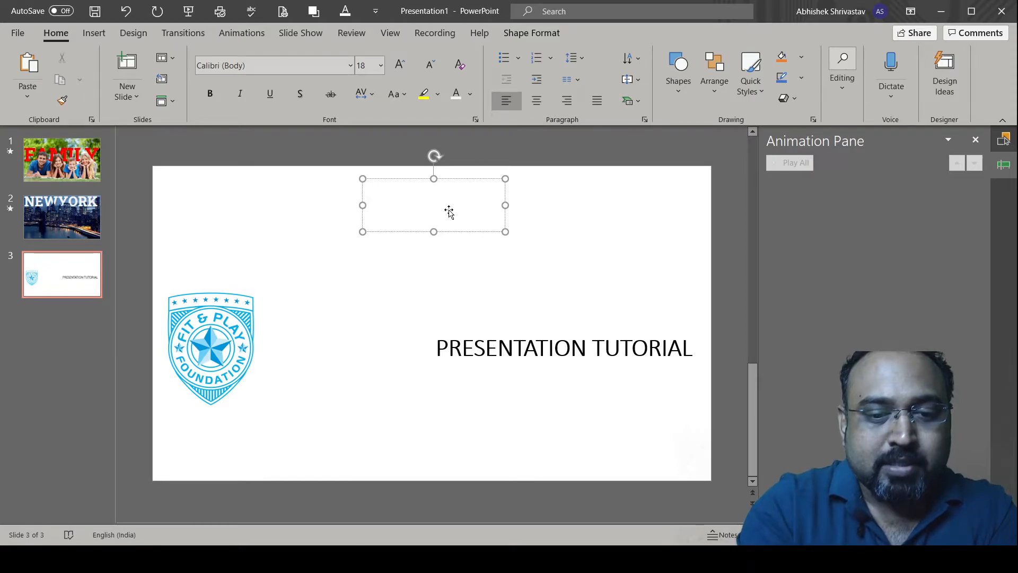
type("aBHISHEK Shrivastav")
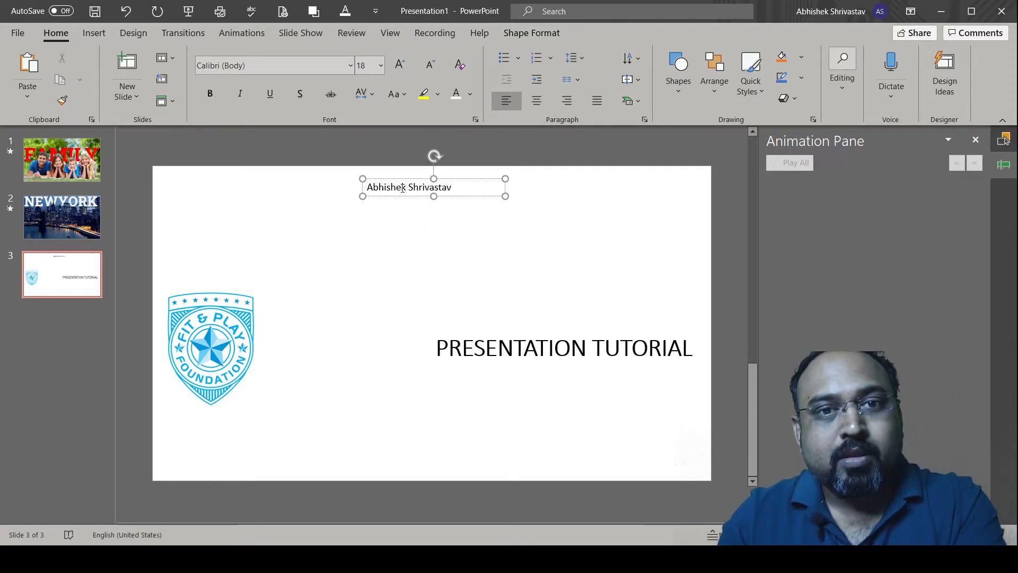
Step: Make the presenter's name bold at 24 pt and place its text box directly beneath the right end of the title
double_click(392, 187)
left_click(209, 93)
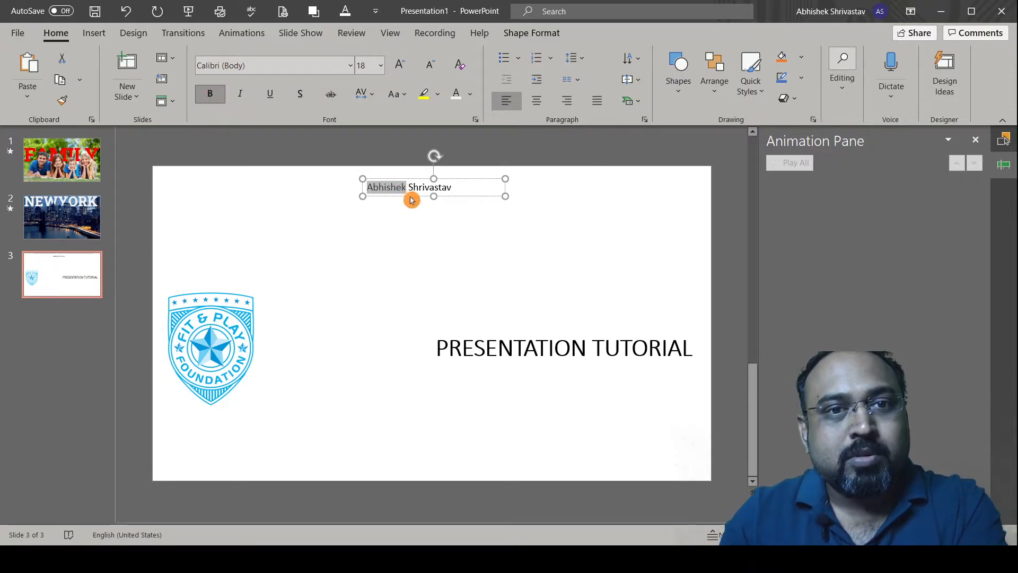
left_click_drag(414, 179, 656, 366)
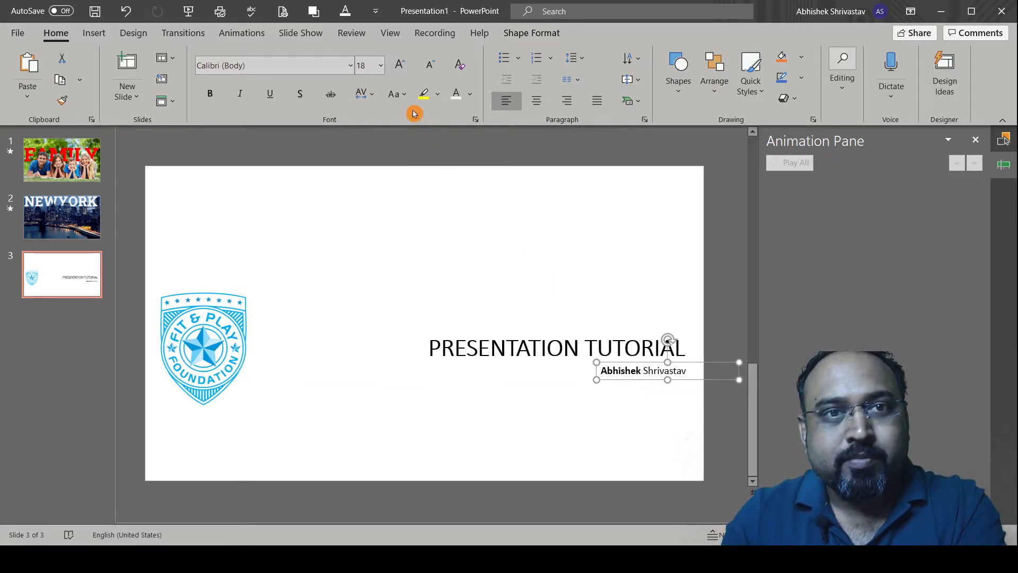
left_click(399, 64)
left_click(399, 64)
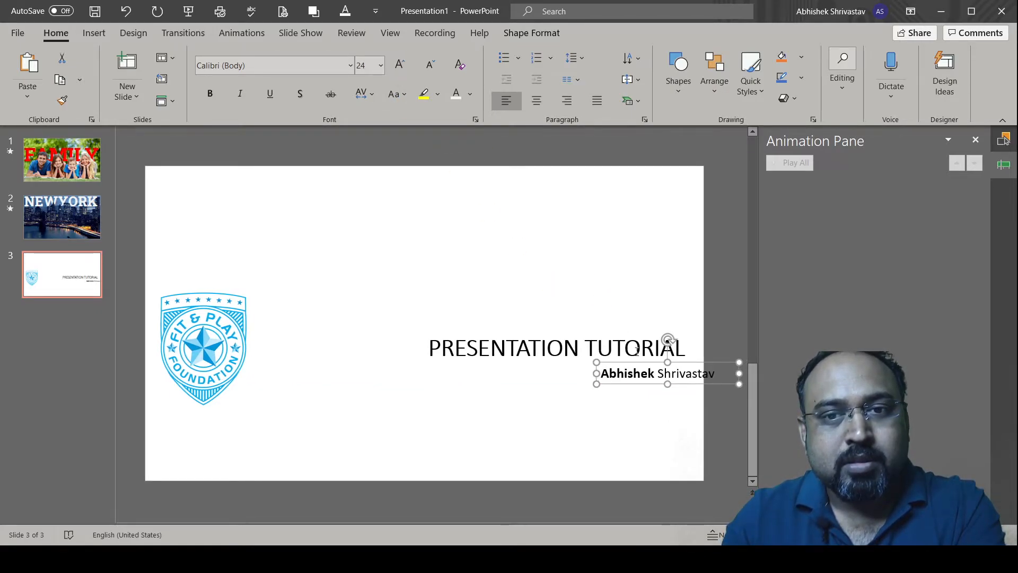
double_click(674, 375)
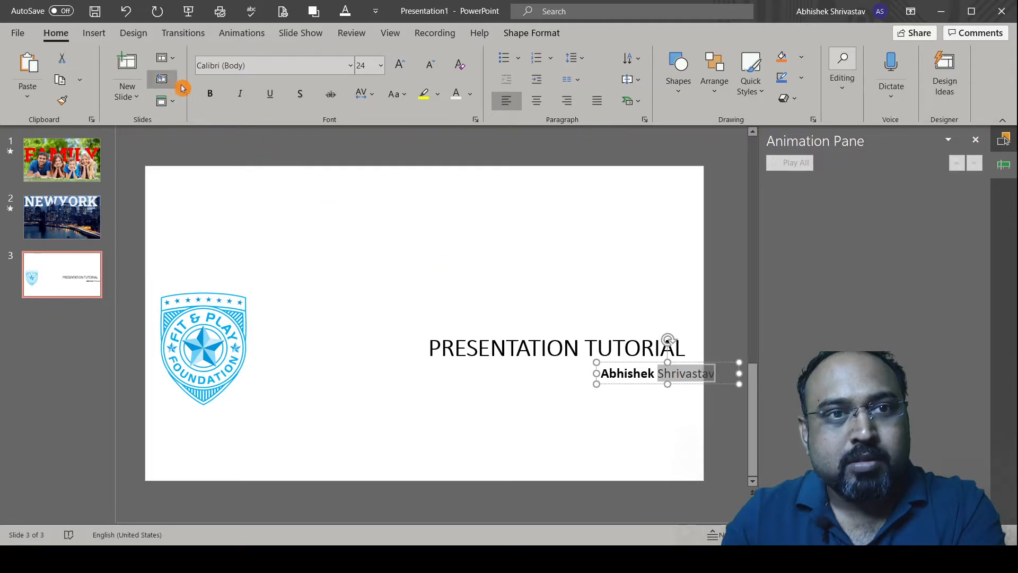
left_click(210, 100)
left_click(634, 365)
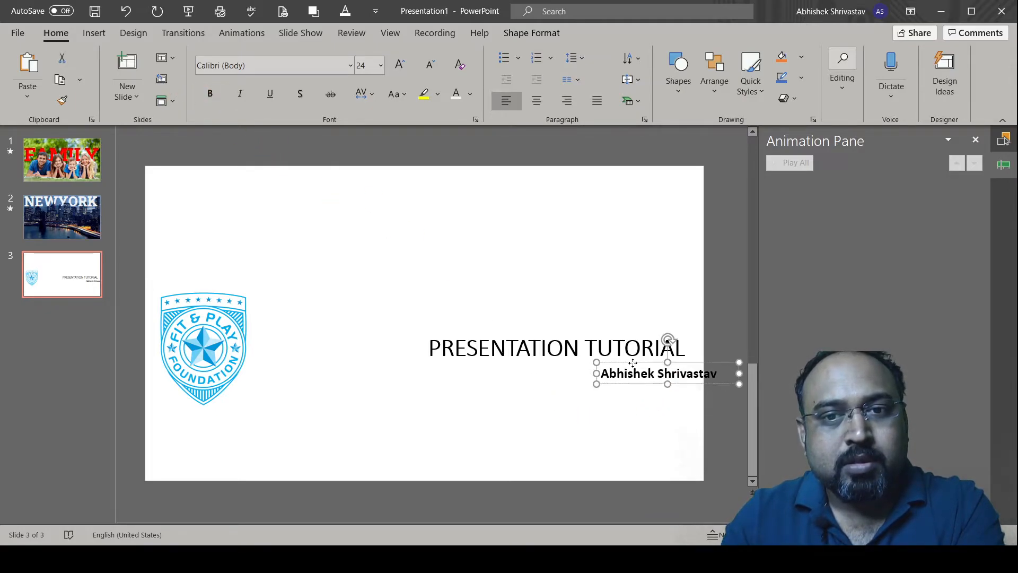
left_click_drag(615, 362, 606, 364)
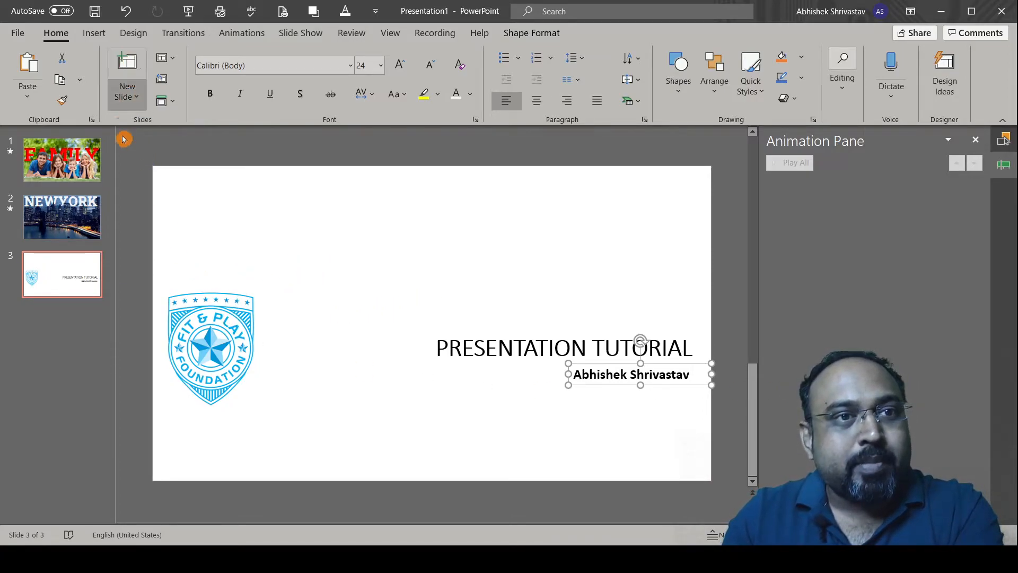
Step: Draw a full-width rectangle, 4.92 cm high and 33.87 cm wide, across the logo and title, and send it behind the logo and all text
left_click(97, 33)
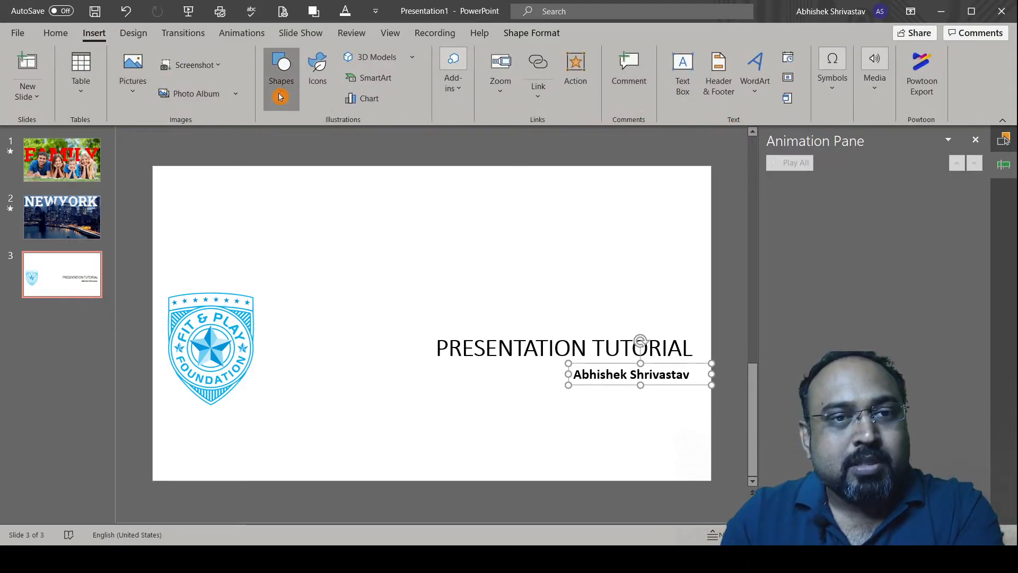
left_click(316, 144)
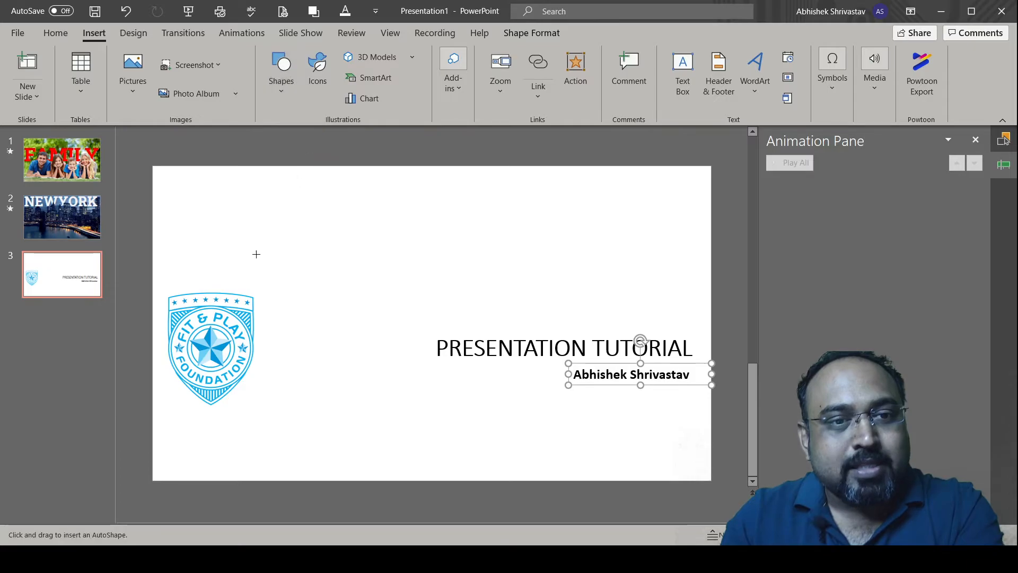
left_click_drag(155, 314, 712, 395)
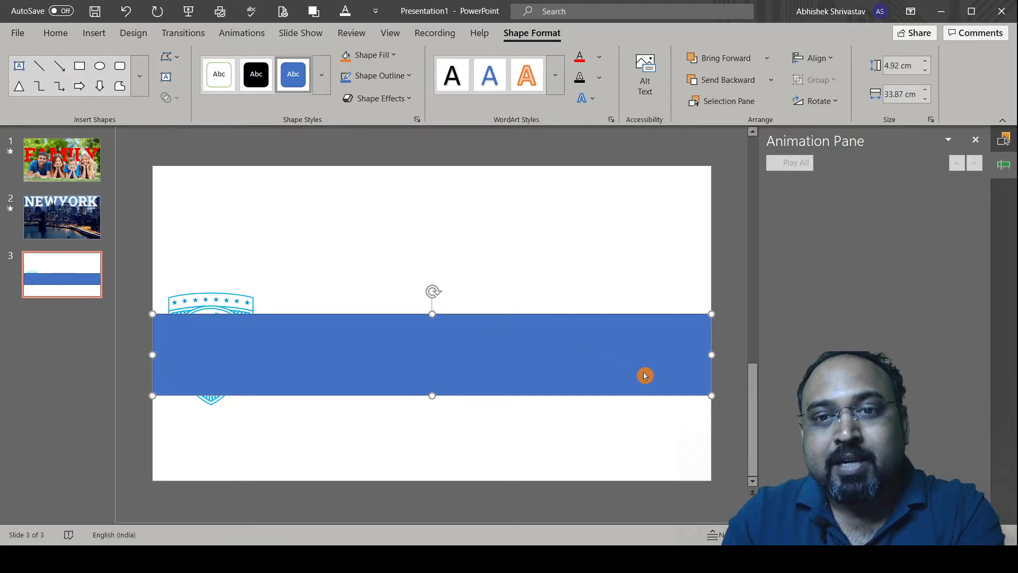
type("Abhishek Shrivastav")
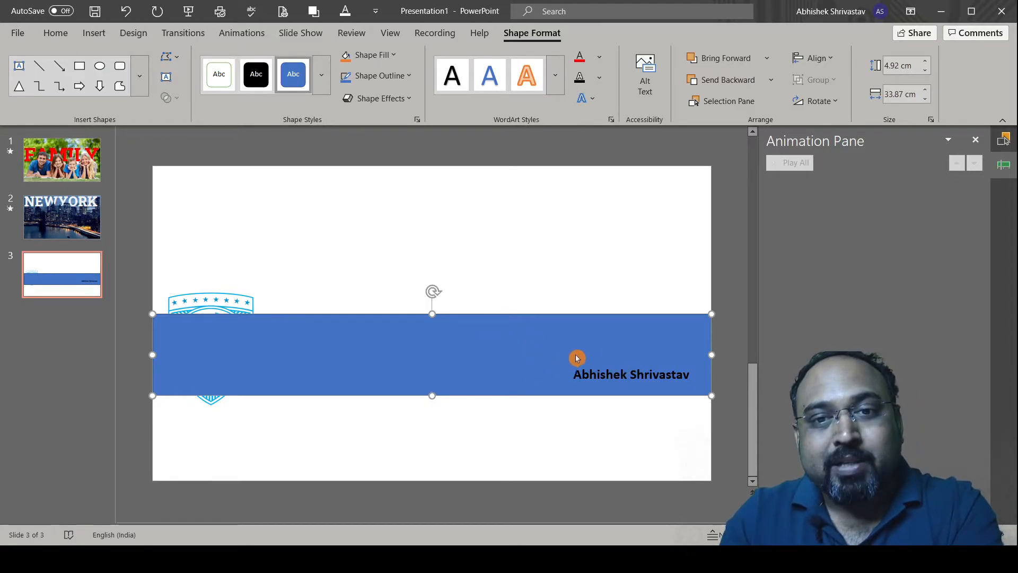
key("ctrl+shift+[")
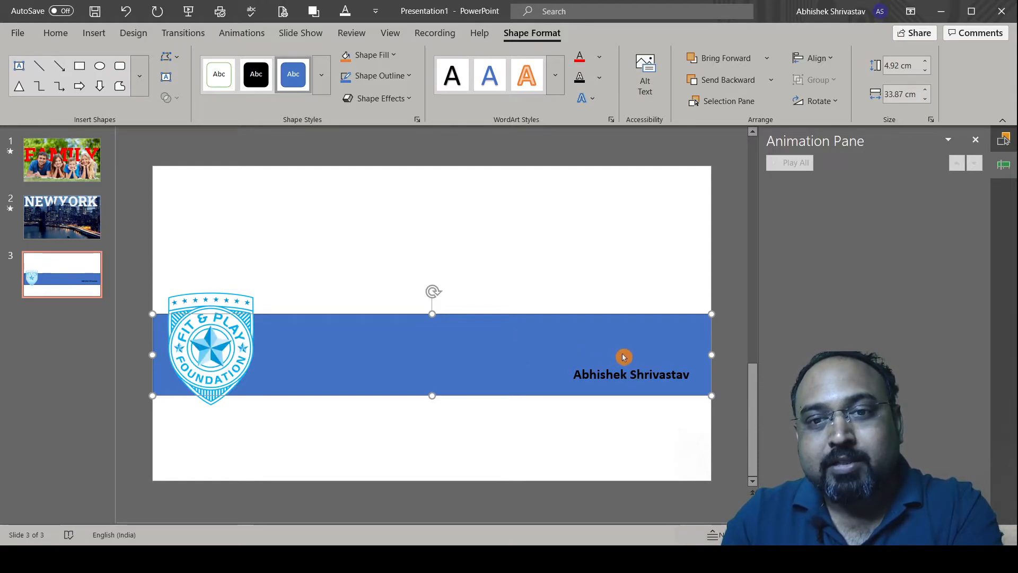
key("ctrl+z")
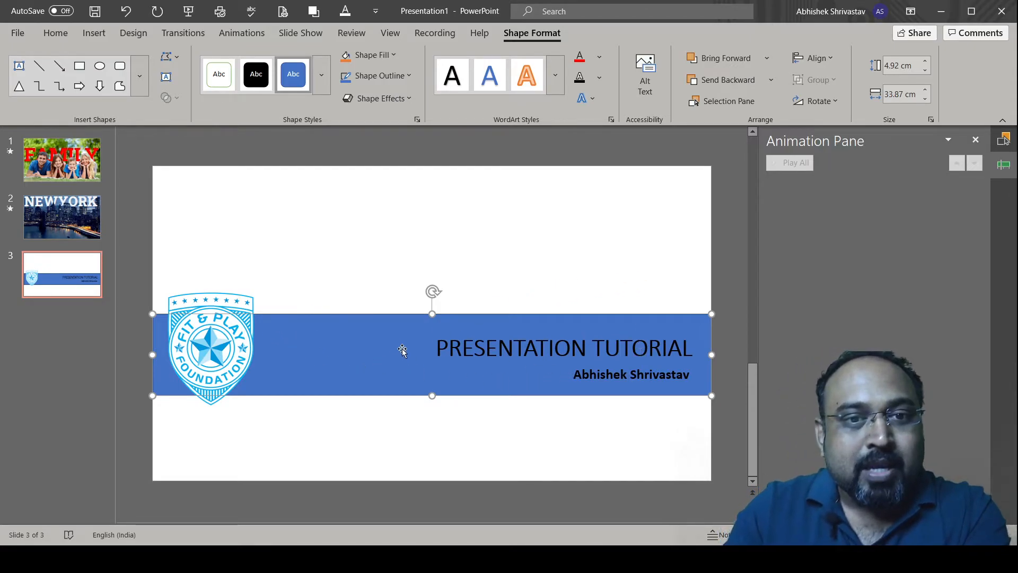
Step: Duplicate the shield logo and place the copy above the blue band near the middle of the slide
left_click(241, 313)
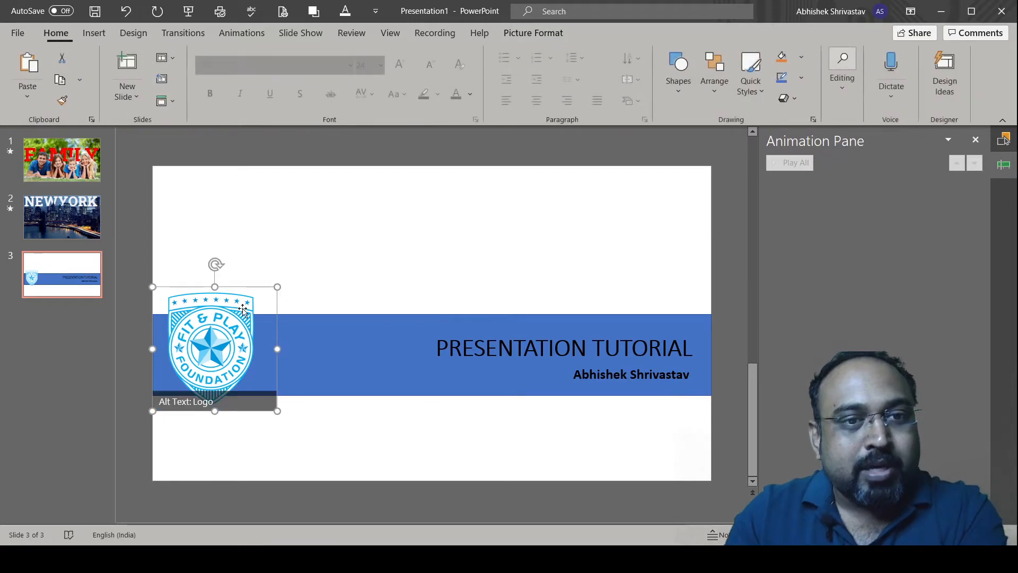
left_click_drag(249, 316, 422, 283)
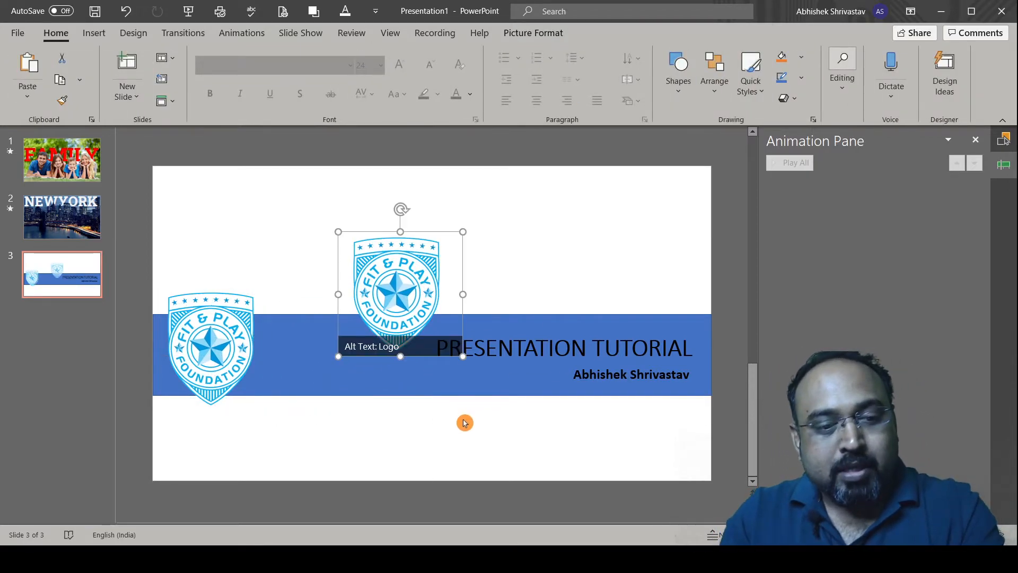
scroll(462, 404, "down", 3)
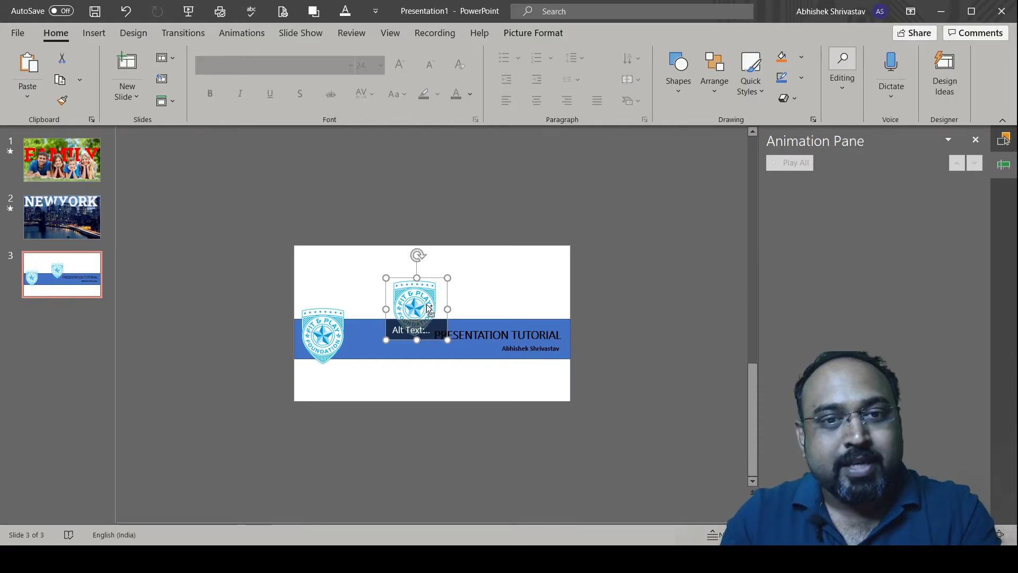
mouse_move(429, 307)
left_mouse_down()
mouse_move(440, 296)
mouse_move(430, 297)
left_mouse_up()
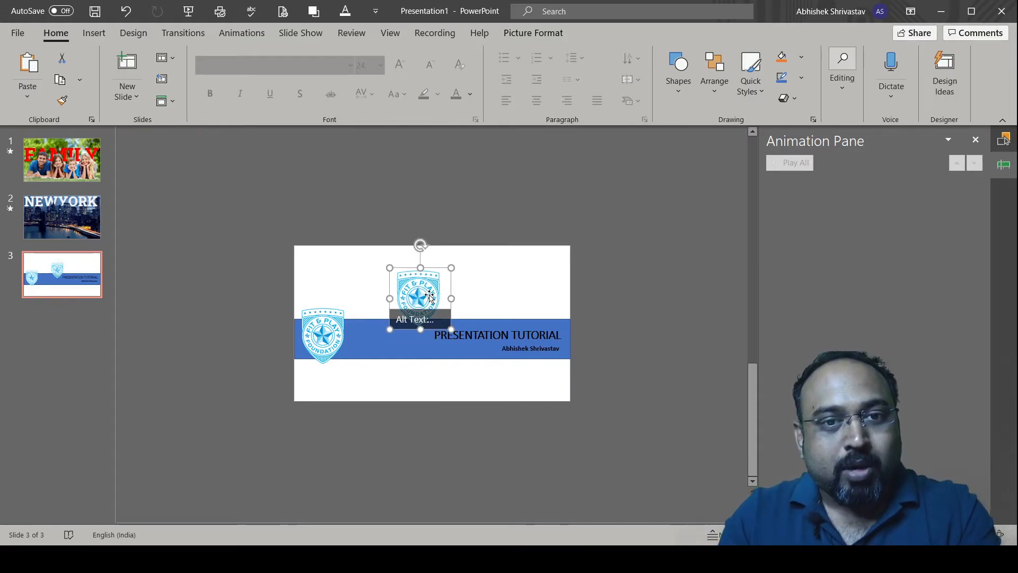
key("ctrl+z")
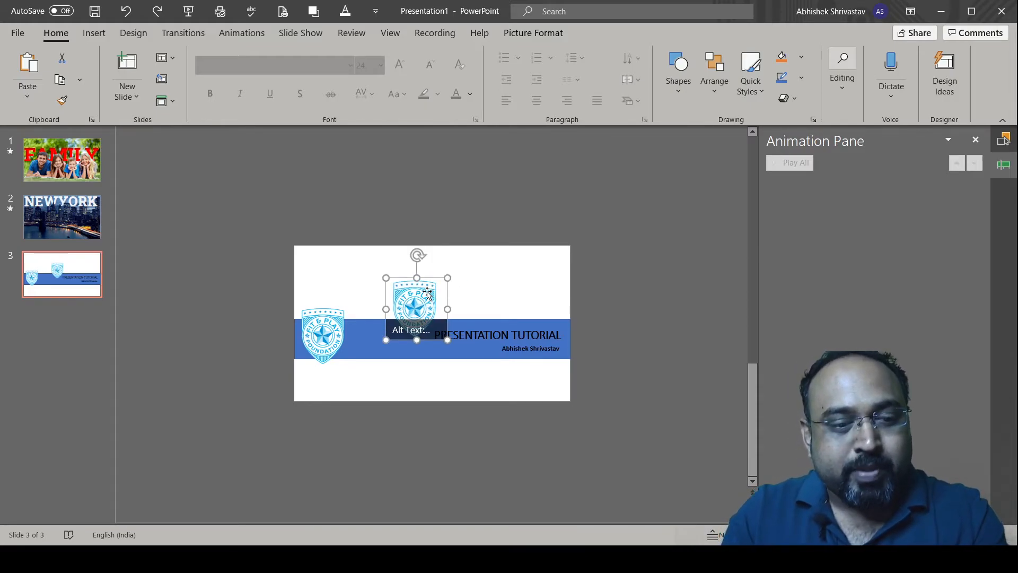
Step: Enlarge the logo copy to about 32.09 cm square and position it over the right part of the slide, extending past its edges
left_click_drag(440, 285, 455, 268)
left_click_drag(401, 322, 269, 455)
left_click_drag(389, 344, 482, 316)
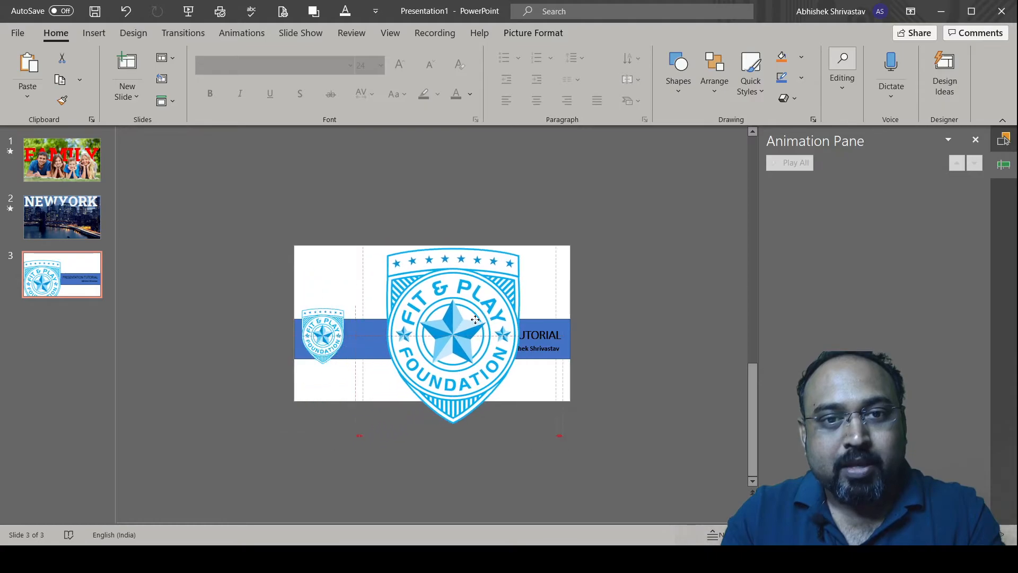
left_click_drag(358, 428, 294, 494)
left_click_drag(401, 386, 447, 348)
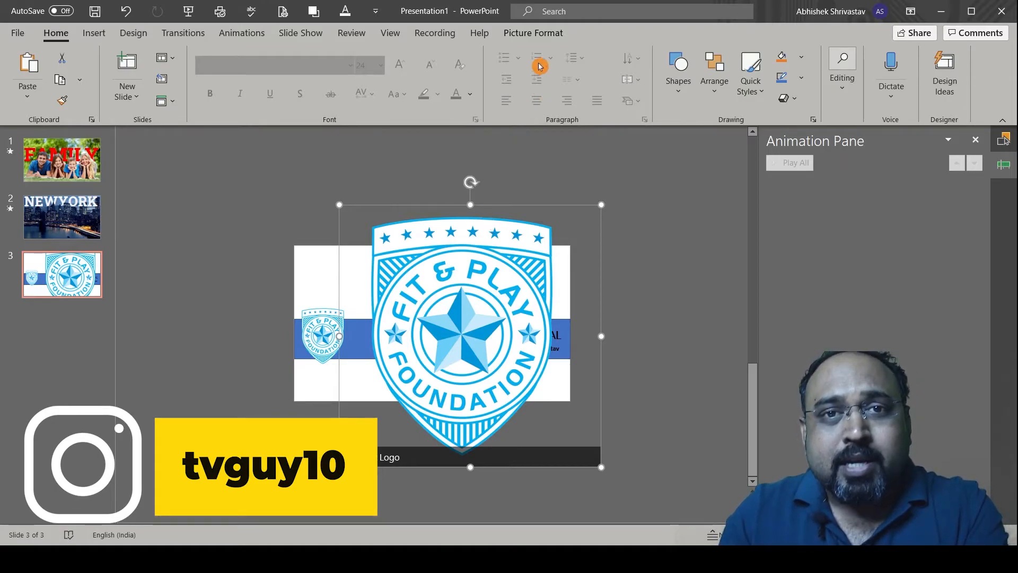
Step: Crop the large logo copy to the slide's upper, lower and right edges and the shield's left side, making it 19.05 by 24.29 cm
left_click(536, 33)
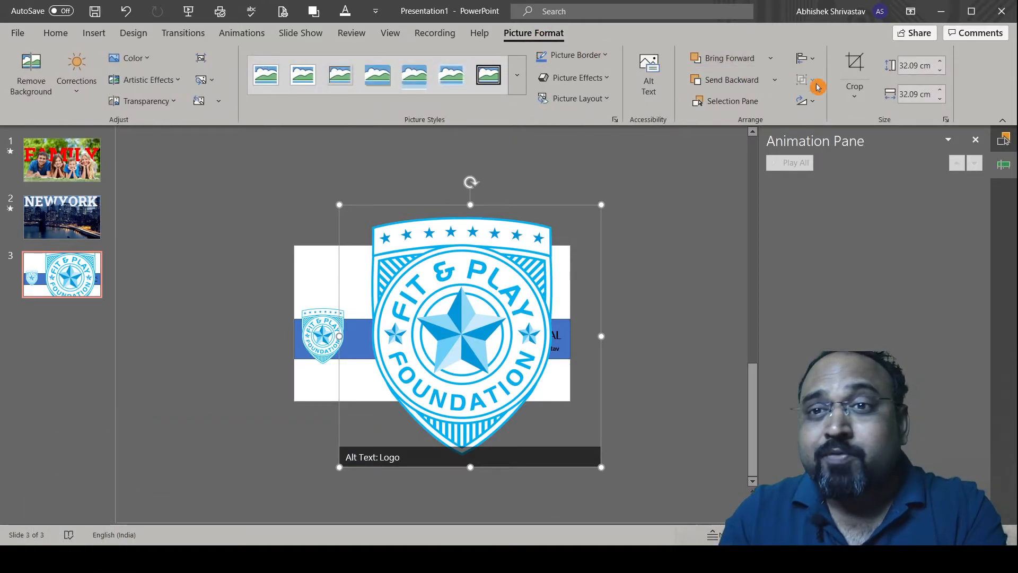
left_click(853, 68)
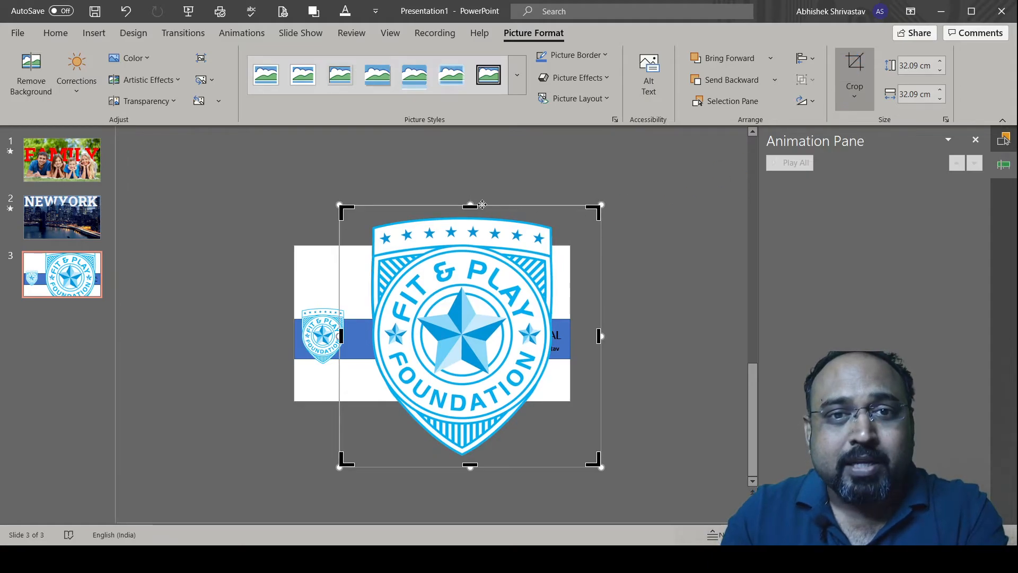
left_click_drag(470, 206, 467, 245)
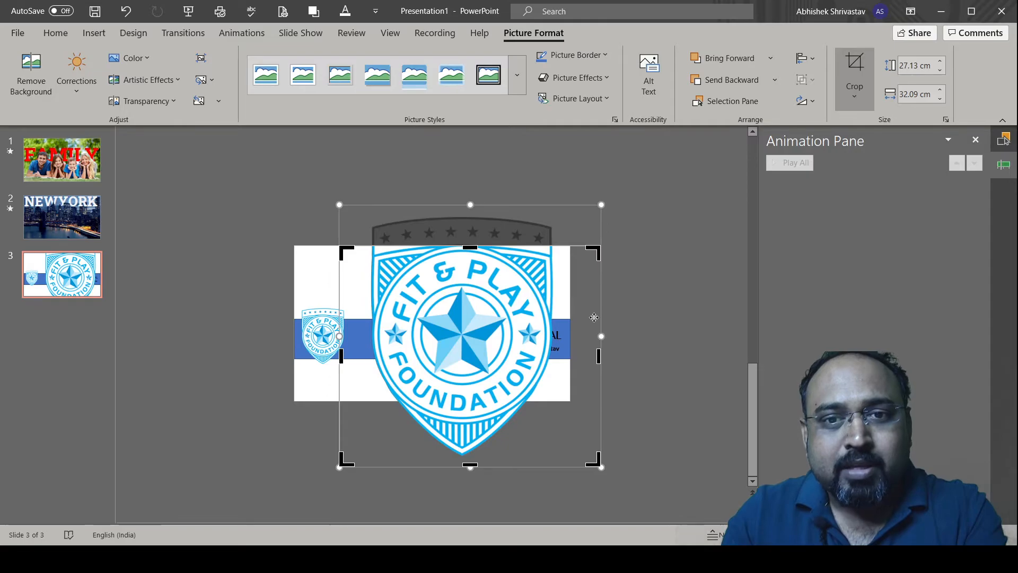
left_click_drag(600, 354, 570, 352)
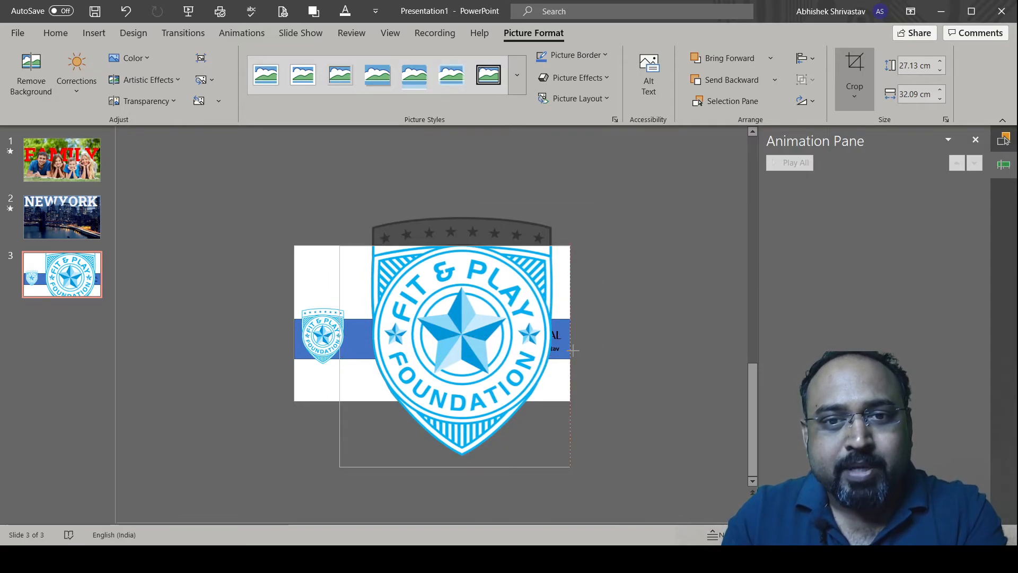
left_click_drag(452, 466, 453, 401)
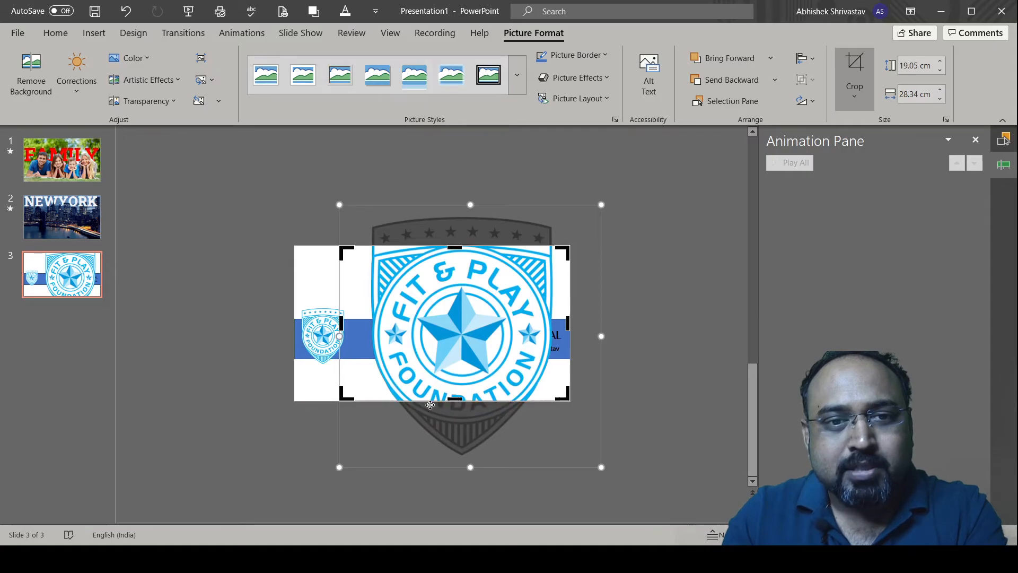
left_click_drag(345, 325, 373, 327)
left_click(314, 291)
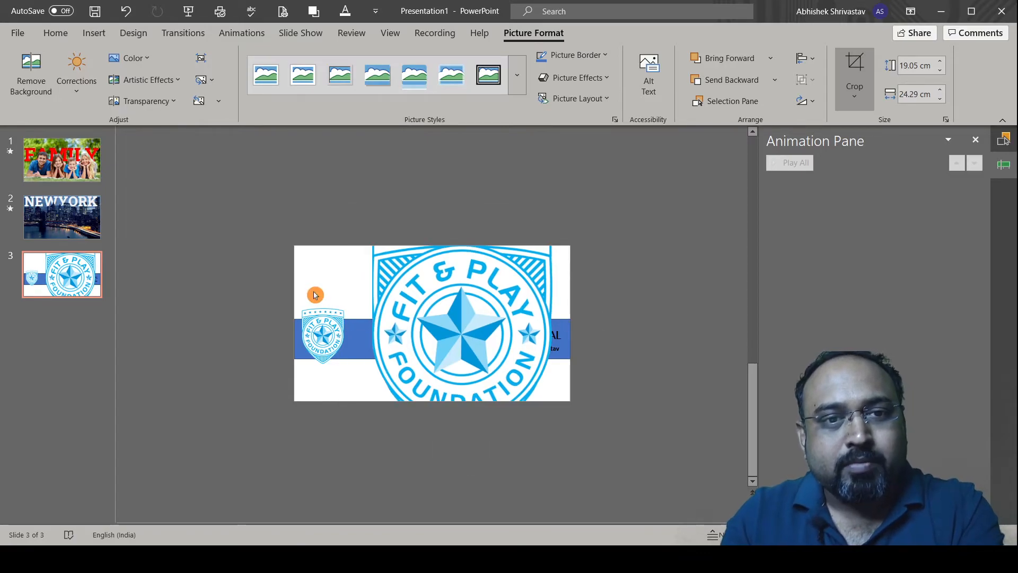
left_click(627, 353)
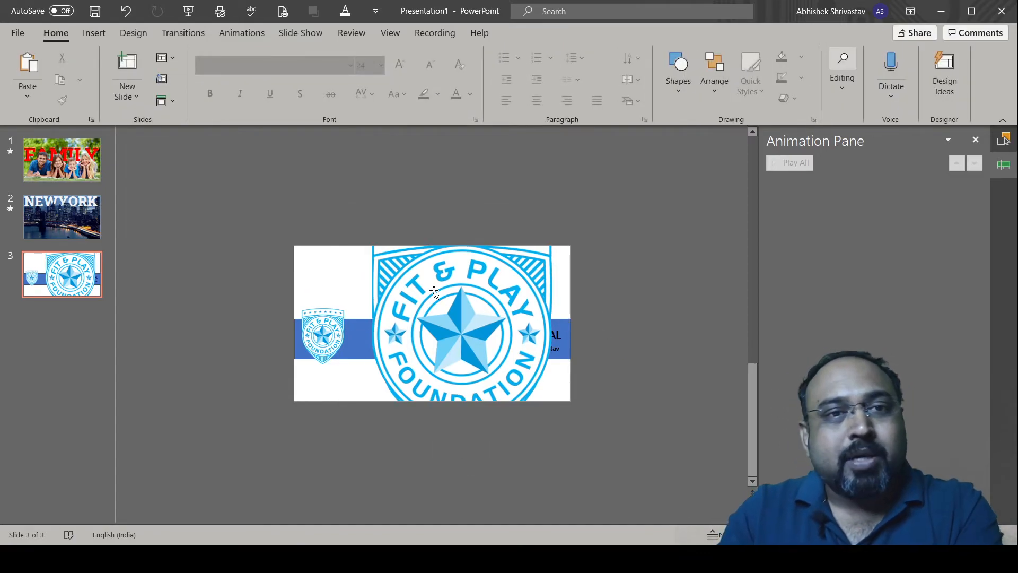
Step: Recolor the large cropped logo with the very pale, washed-out color variant
left_click(454, 290)
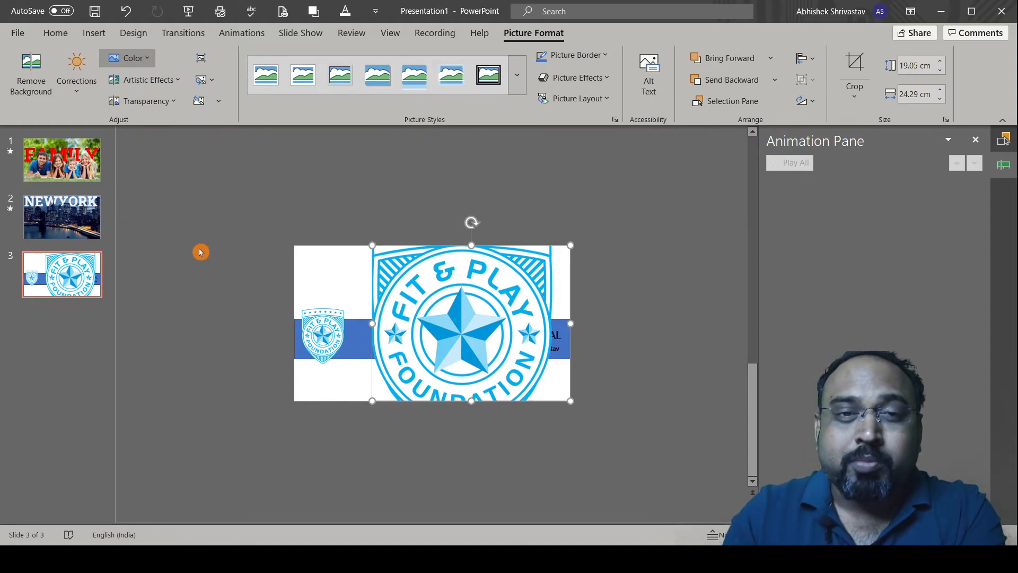
left_click(306, 274)
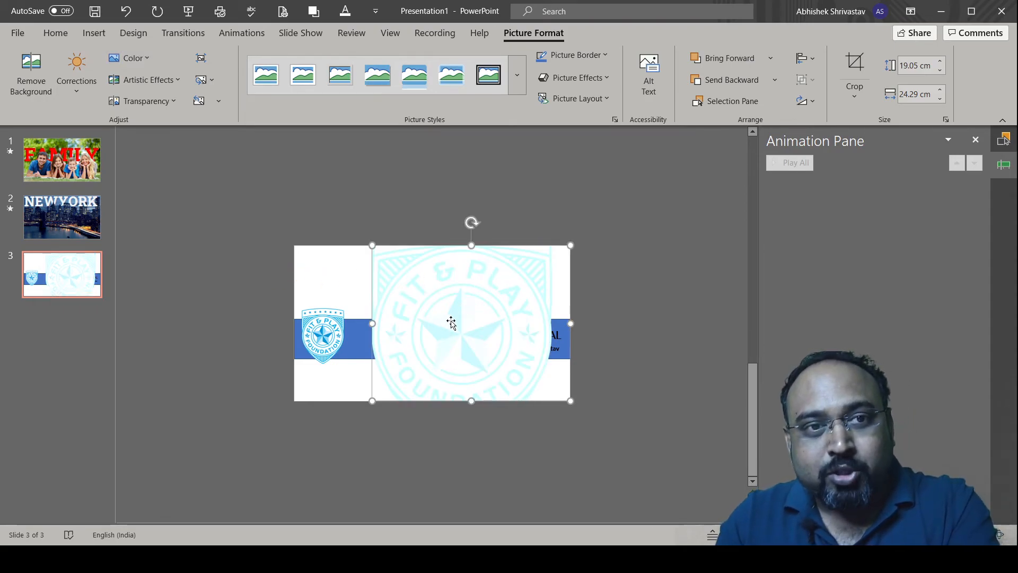
Step: Try a partial transparency preset on the large faded logo and then restore it to fully opaque
left_click(166, 103)
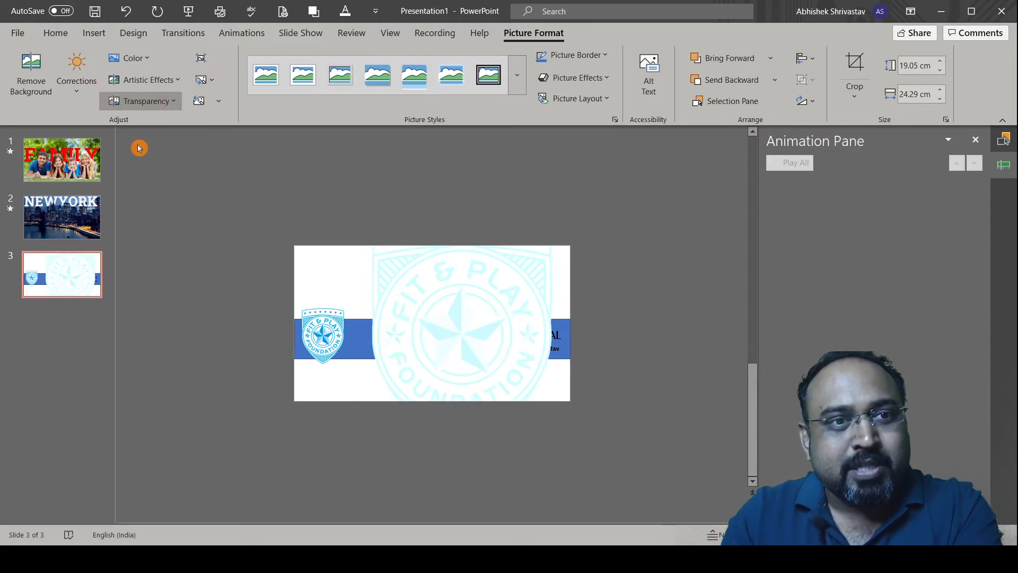
left_click(183, 146)
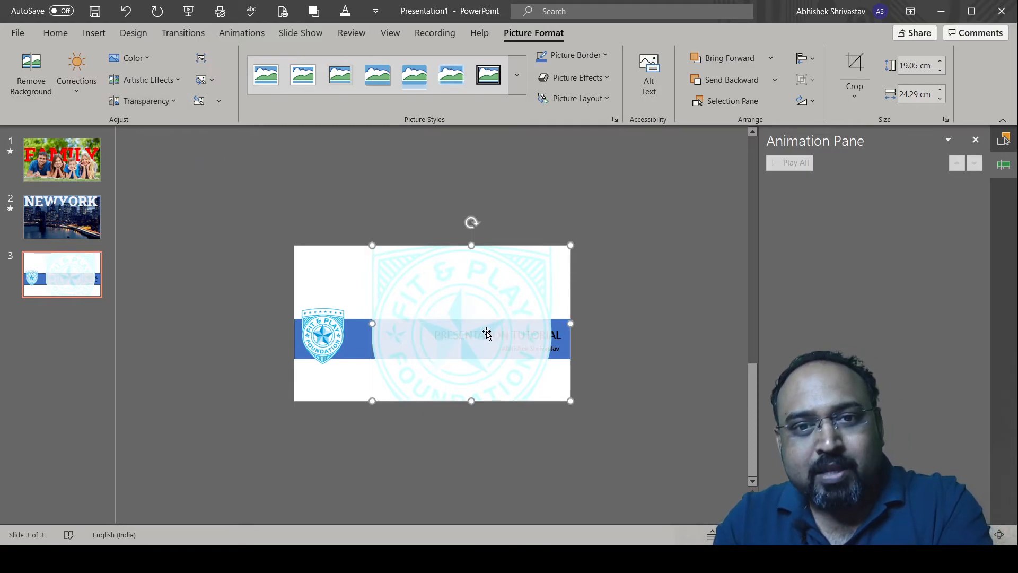
left_click(175, 104)
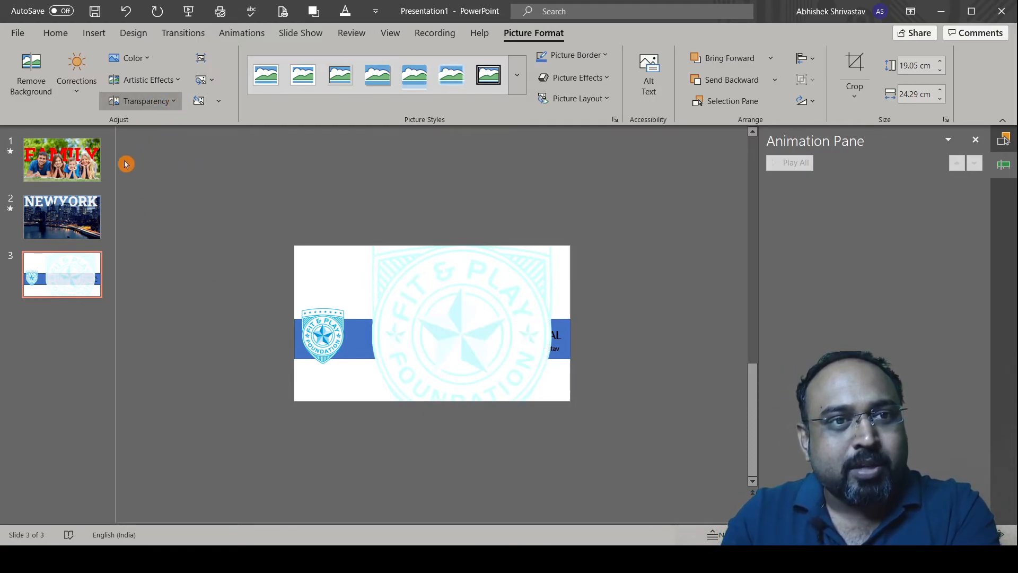
left_click(128, 156)
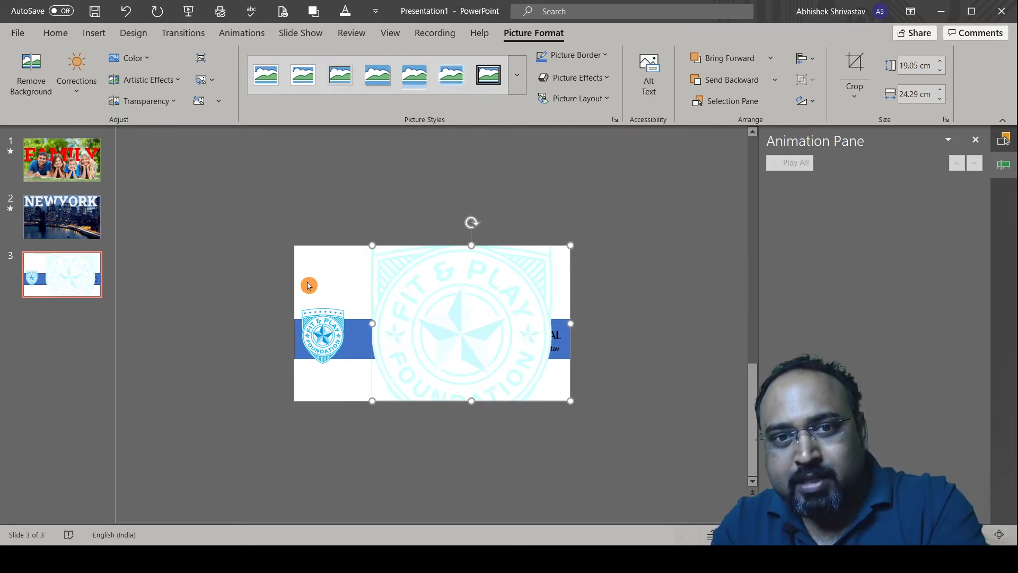
left_click(328, 279)
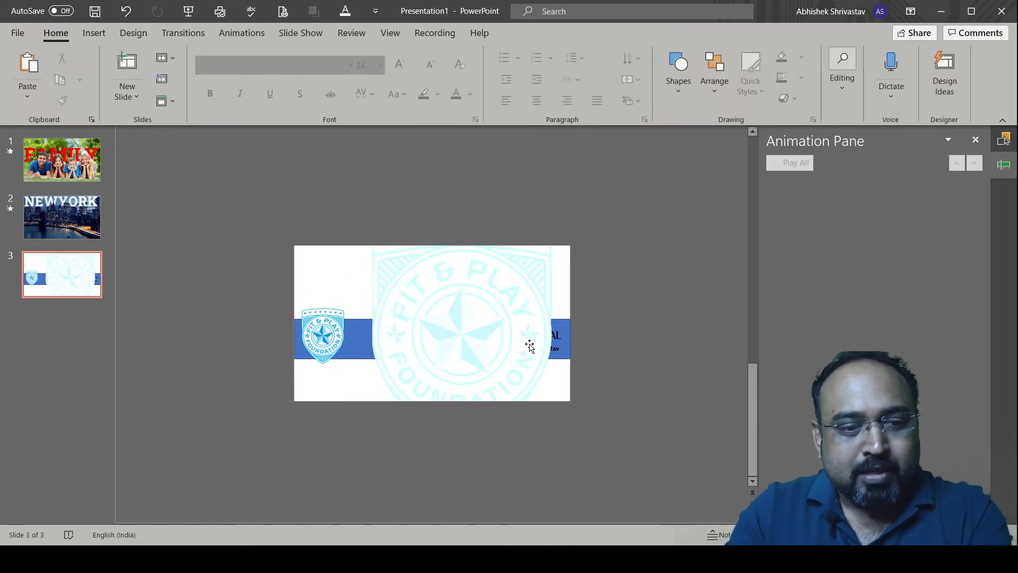
left_click(599, 341)
Step: Make the large faded logo partly transparent and send it behind the blue band and title text
scroll(599, 342, "up", 3)
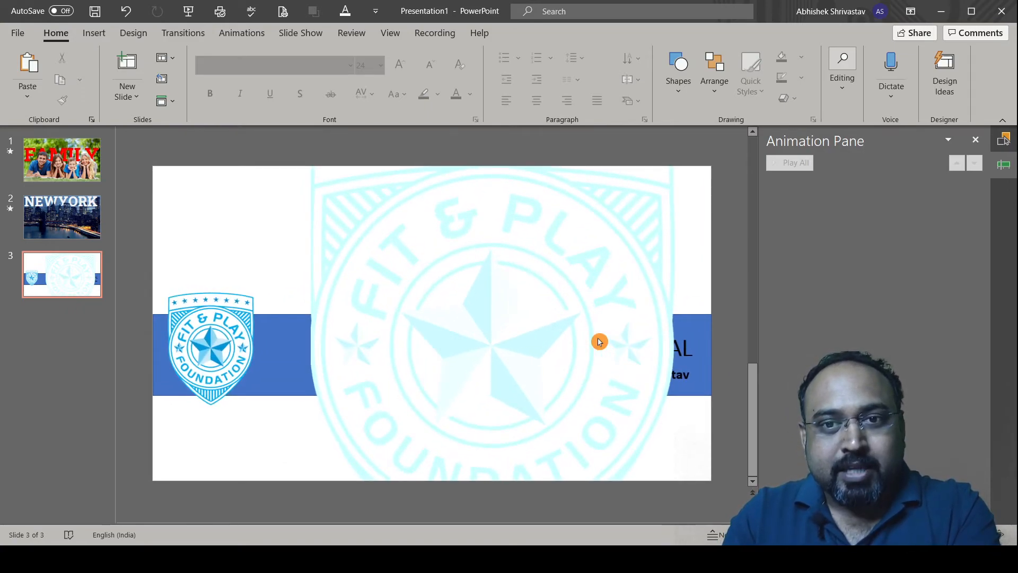
scroll(600, 342, "up", 1)
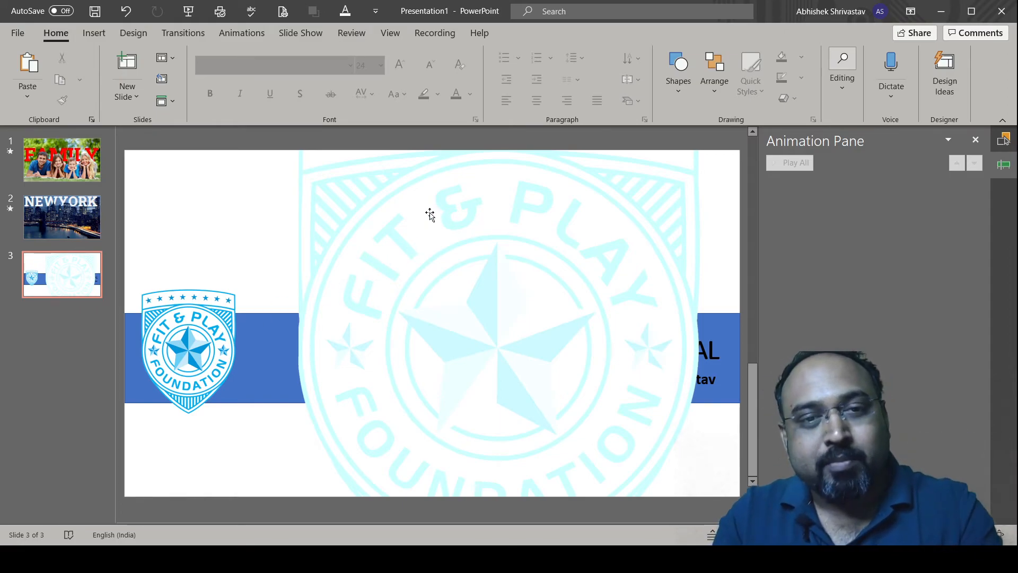
left_click(375, 241)
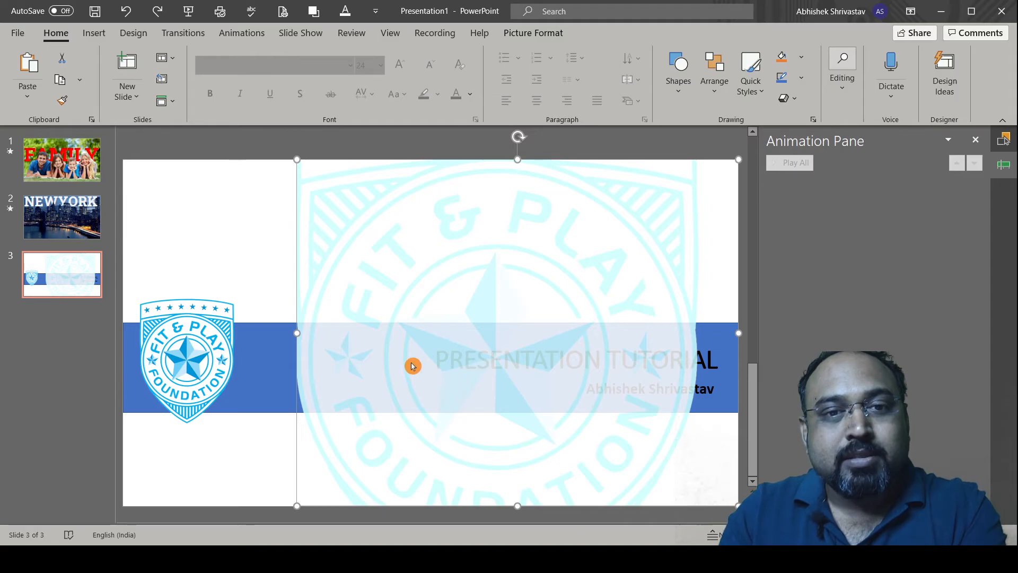
key("ctrl+y")
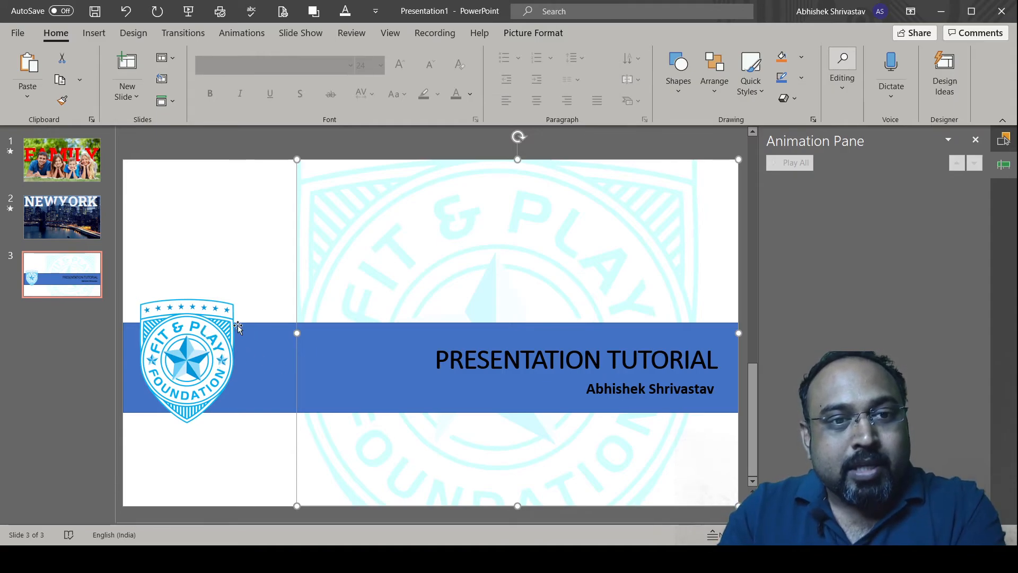
Step: Select the blue band behind the title and open its shape fill color choices
left_click(264, 366)
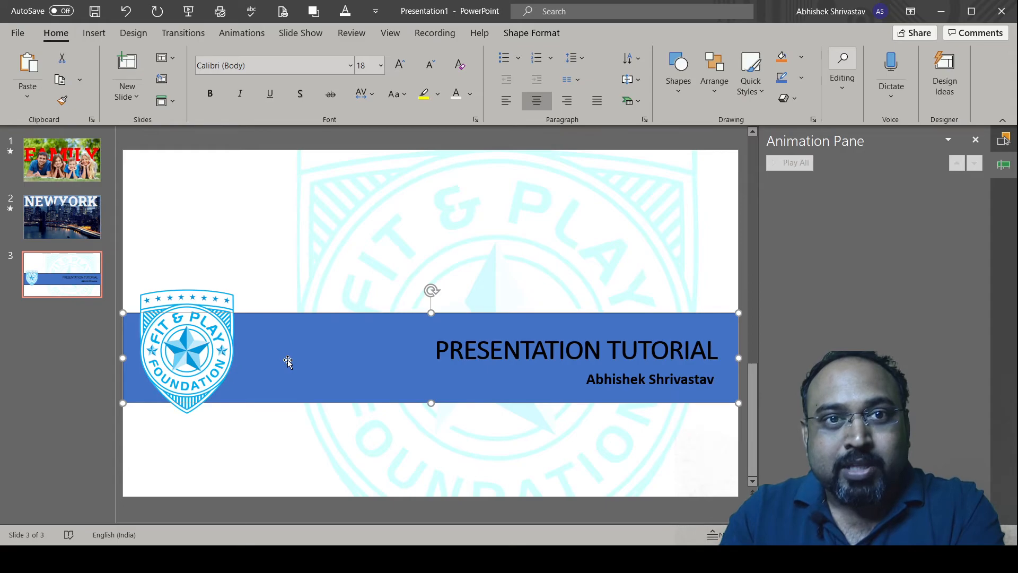
left_click(683, 93)
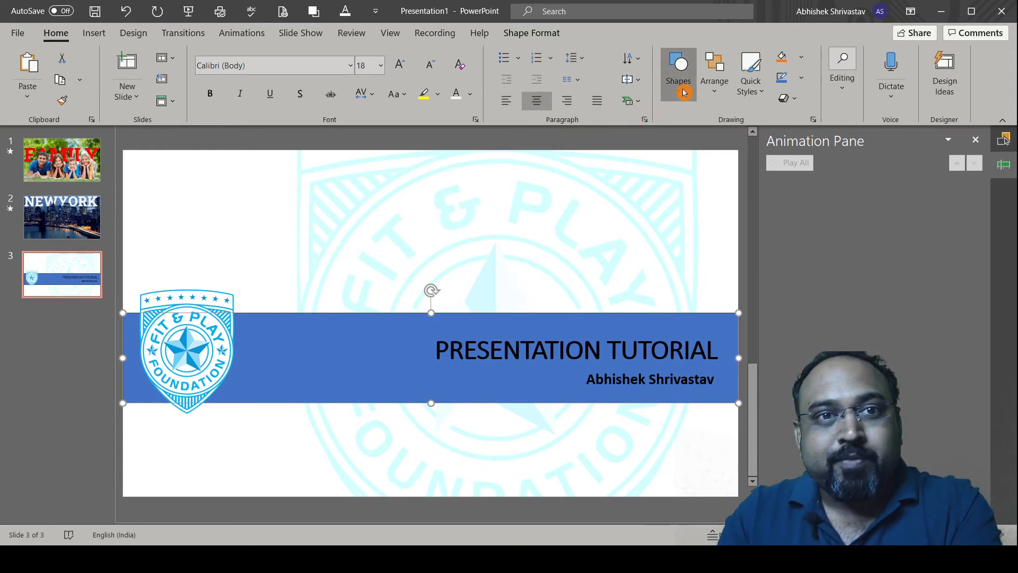
left_click(314, 303)
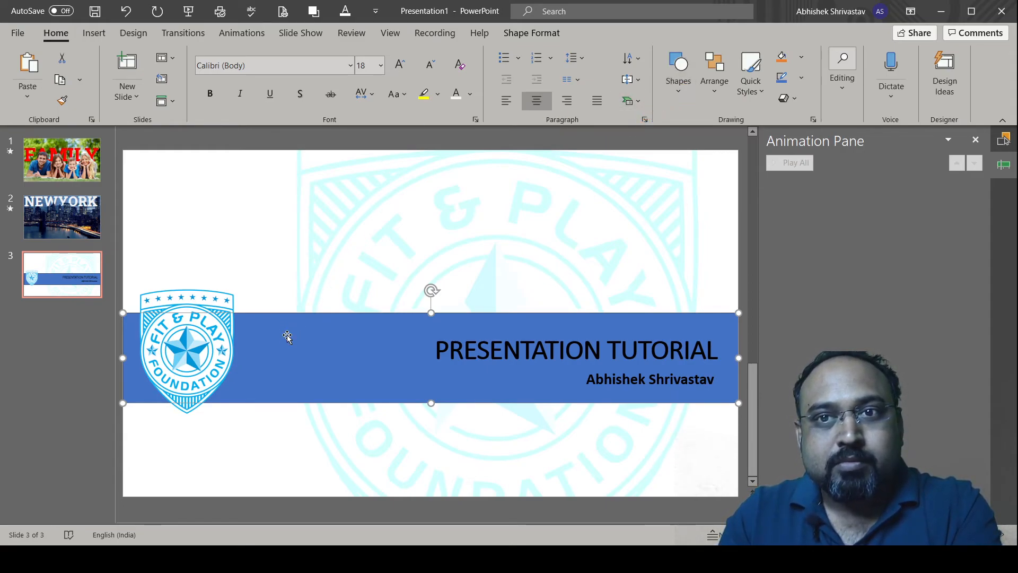
left_click(805, 58)
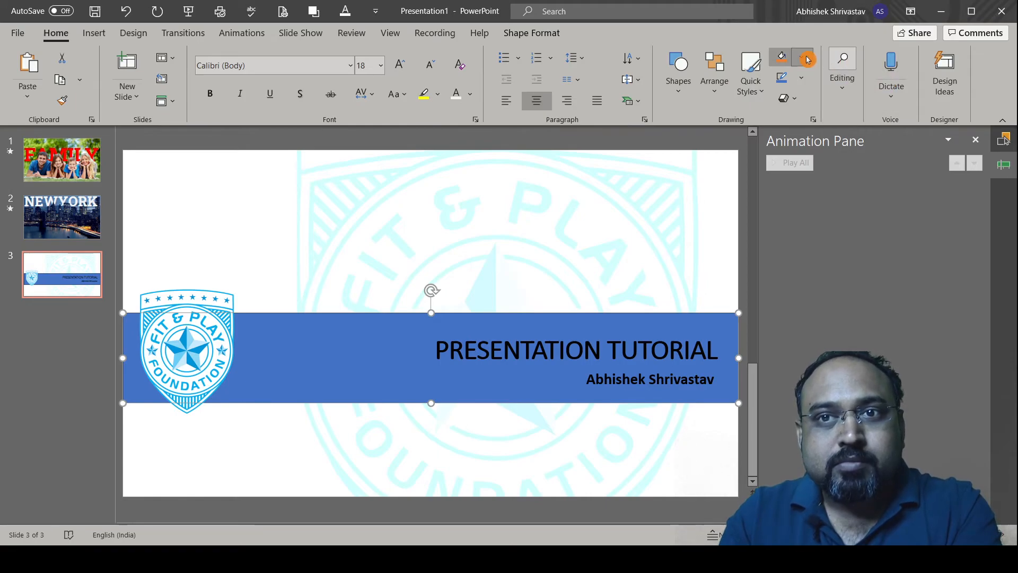